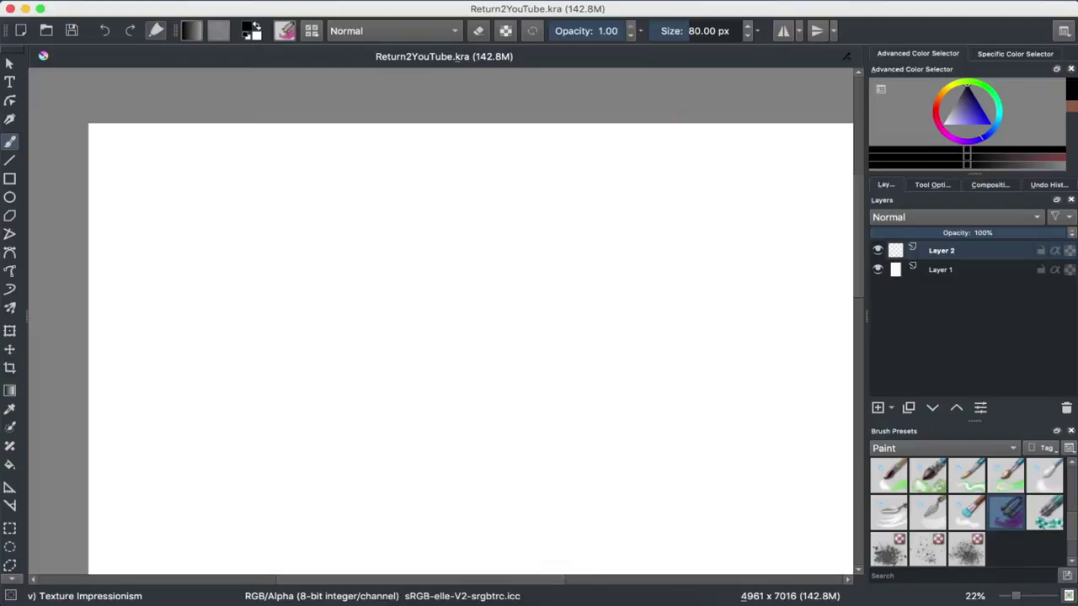
Try the texture brush at 72 px with a diagonal test stroke, then undo it.
{"action": "left_click", "coordinate": [692, 33]}
{"action": "left_click", "coordinate": [687, 32]}
{"action": "left_click_drag", "start_coordinate": [414, 330], "coordinate": [253, 265]}
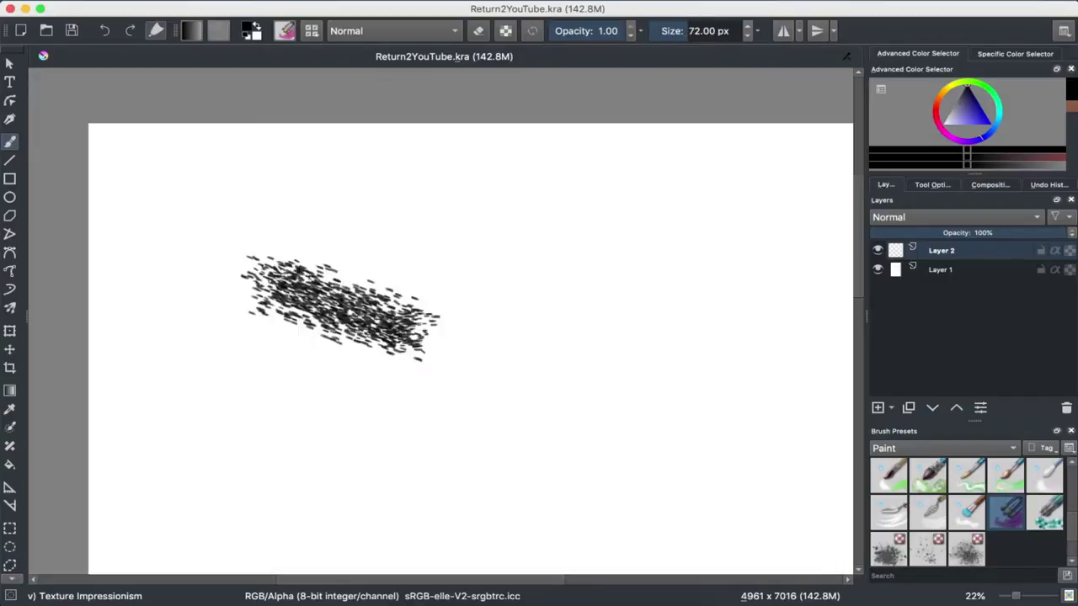
{"action": "key", "text": "ctrl+z"}
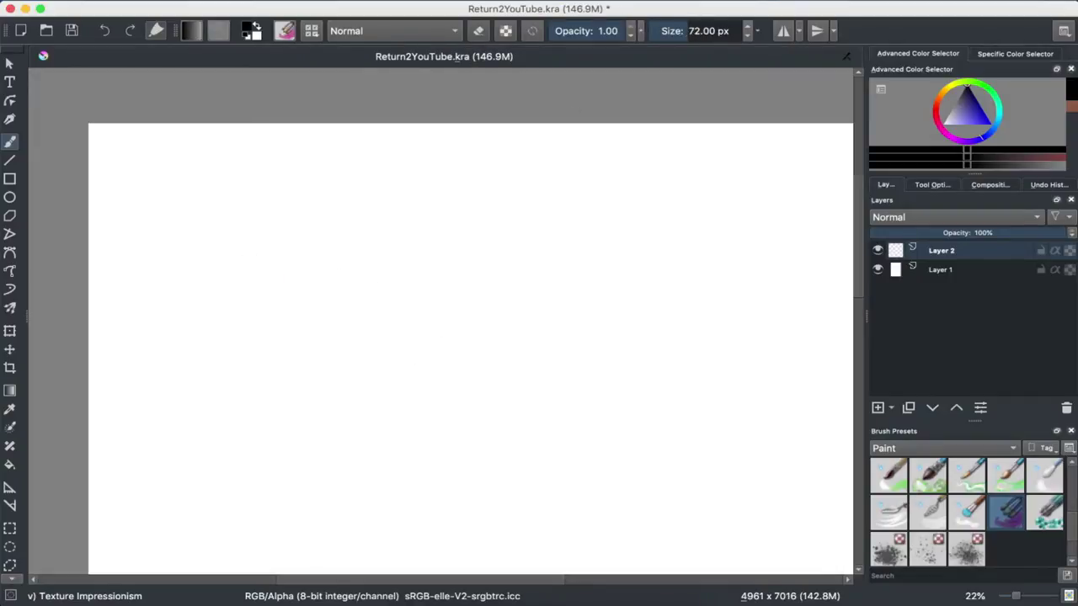
Set the brush to 36 px, undo a horizontal test, and paint the top-left diagonal vine stem.
{"action": "left_click", "coordinate": [699, 31]}
{"action": "left_click", "coordinate": [699, 31]}
{"action": "type", "text": "36"}
{"action": "key", "text": "Return"}
{"action": "left_click_drag", "start_coordinate": [672, 206], "coordinate": [362, 227]}
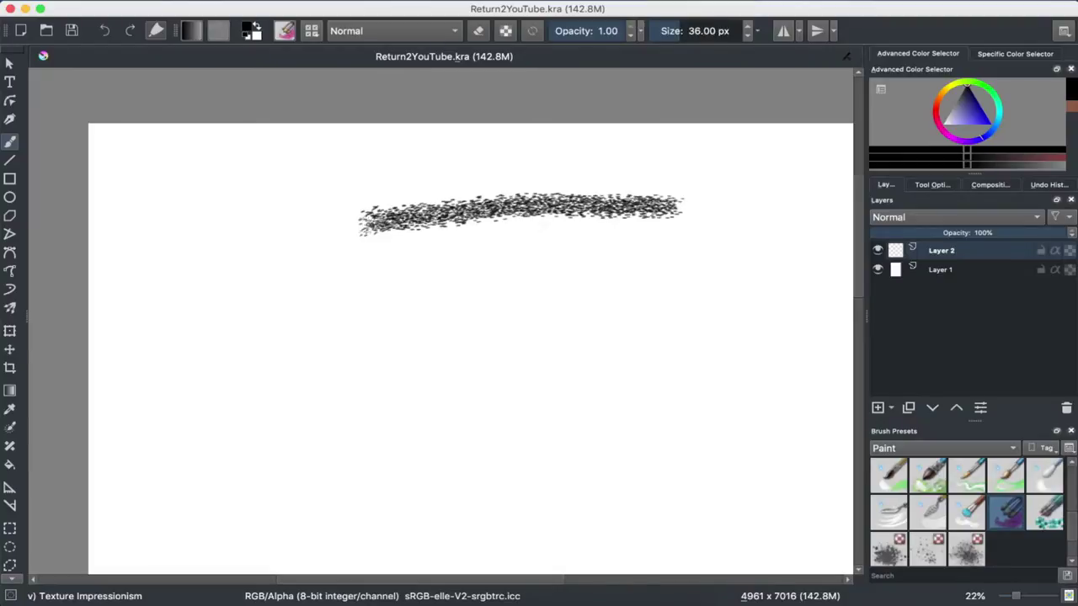
{"action": "key", "text": "ctrl+z"}
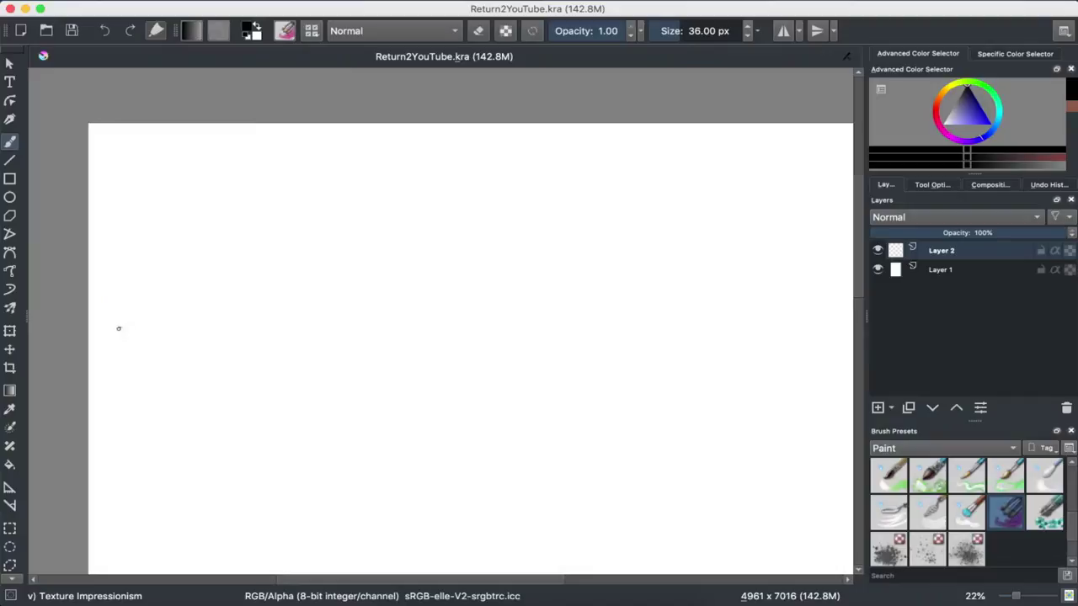
{"action": "left_click_drag", "start_coordinate": [99, 341], "coordinate": [305, 127]}
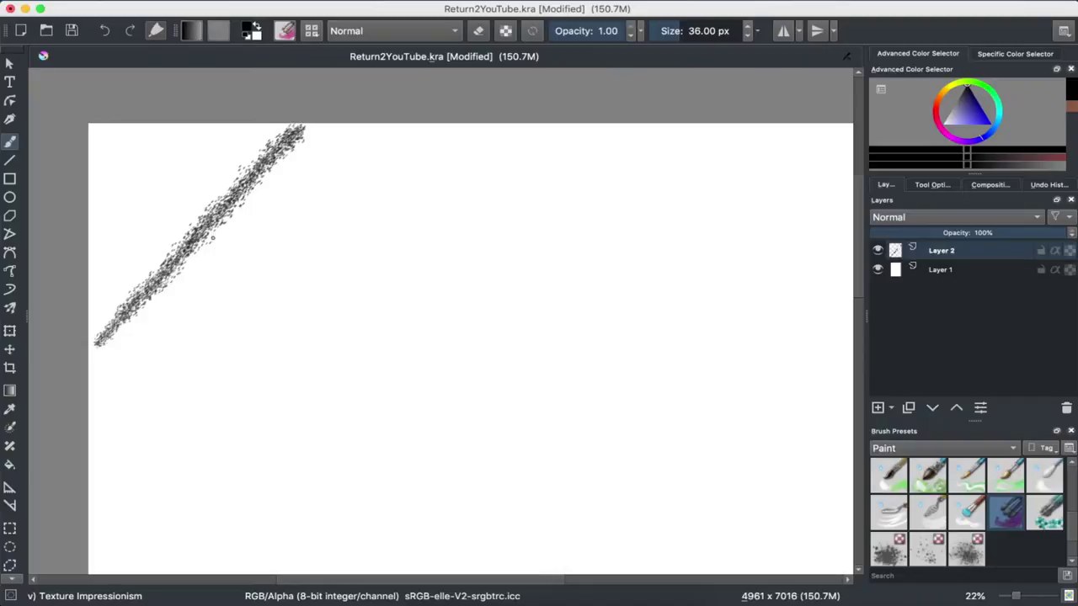
Paint curling branches off the stem, one sweeping right up to the top edge.
{"action": "left_click_drag", "start_coordinate": [203, 221], "coordinate": [177, 134]}
{"action": "mouse_move", "coordinate": [104, 147]}
{"action": "left_mouse_down"}
{"action": "mouse_move", "coordinate": [97, 200]}
{"action": "mouse_move", "coordinate": [122, 188]}
{"action": "mouse_move", "coordinate": [140, 224]}
{"action": "mouse_move", "coordinate": [103, 277]}
{"action": "left_mouse_up"}
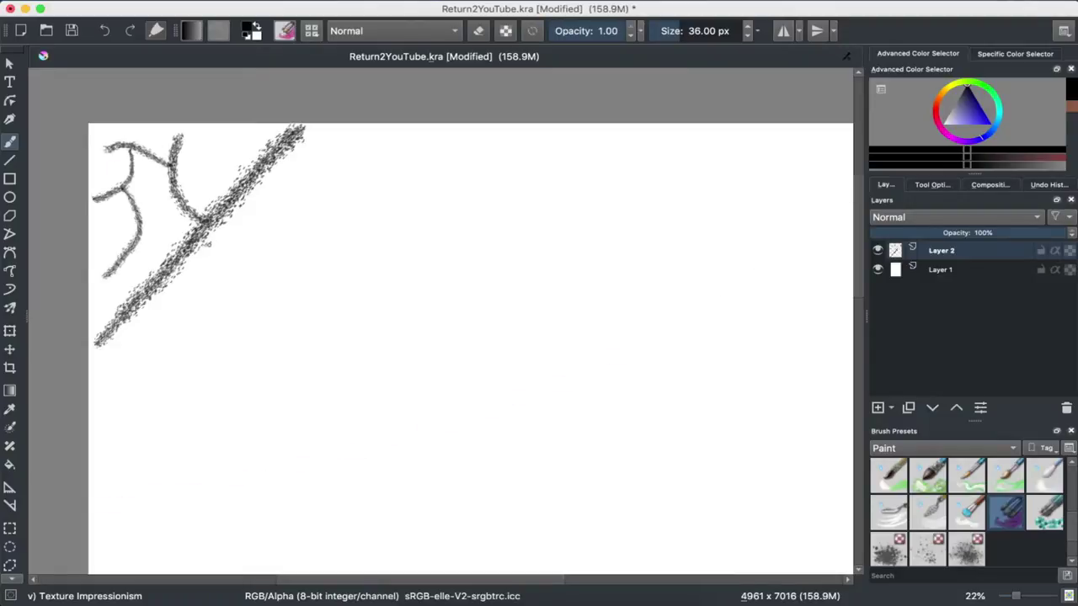
{"action": "mouse_move", "coordinate": [251, 175]}
{"action": "left_mouse_down"}
{"action": "mouse_move", "coordinate": [324, 185]}
{"action": "mouse_move", "coordinate": [367, 143]}
{"action": "left_mouse_up"}
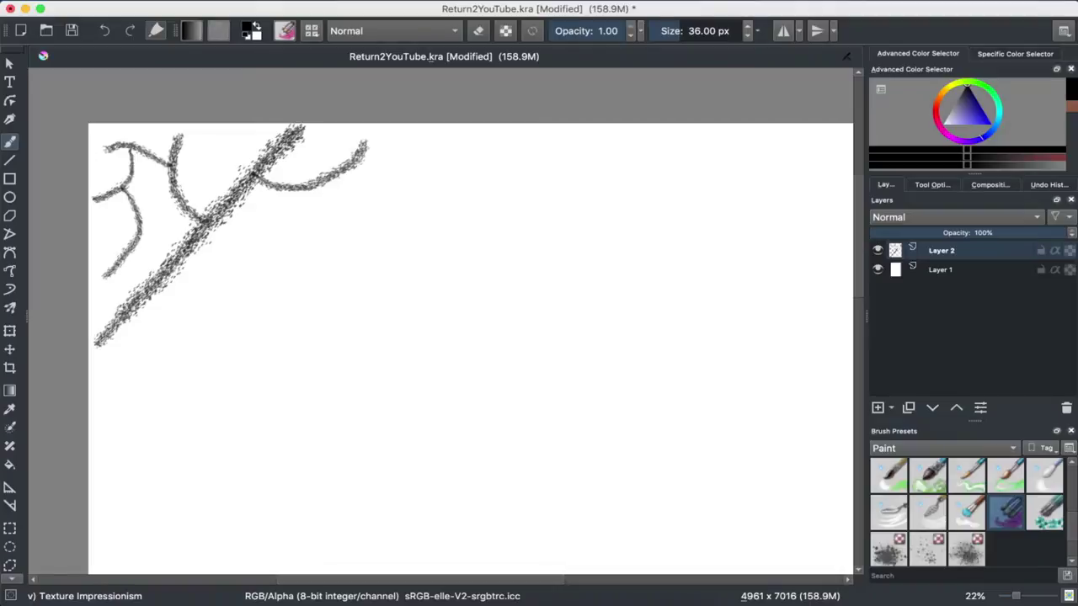
{"action": "mouse_move", "coordinate": [324, 187]}
{"action": "left_mouse_down"}
{"action": "mouse_move", "coordinate": [347, 190]}
{"action": "mouse_move", "coordinate": [433, 137]}
{"action": "left_mouse_up"}
{"action": "mouse_move", "coordinate": [391, 190]}
{"action": "left_mouse_down"}
{"action": "mouse_move", "coordinate": [468, 170]}
{"action": "mouse_move", "coordinate": [513, 132]}
{"action": "left_mouse_up"}
Add a row of short parallel leaf strokes hanging beneath the branch.
{"action": "mouse_move", "coordinate": [433, 189]}
{"action": "left_mouse_down"}
{"action": "mouse_move", "coordinate": [417, 245]}
{"action": "mouse_move", "coordinate": [394, 269]}
{"action": "left_mouse_up"}
{"action": "left_click_drag", "start_coordinate": [402, 192], "coordinate": [354, 261]}
{"action": "mouse_move", "coordinate": [362, 197]}
{"action": "left_mouse_down"}
{"action": "mouse_move", "coordinate": [349, 226]}
{"action": "mouse_move", "coordinate": [309, 257]}
{"action": "left_mouse_up"}
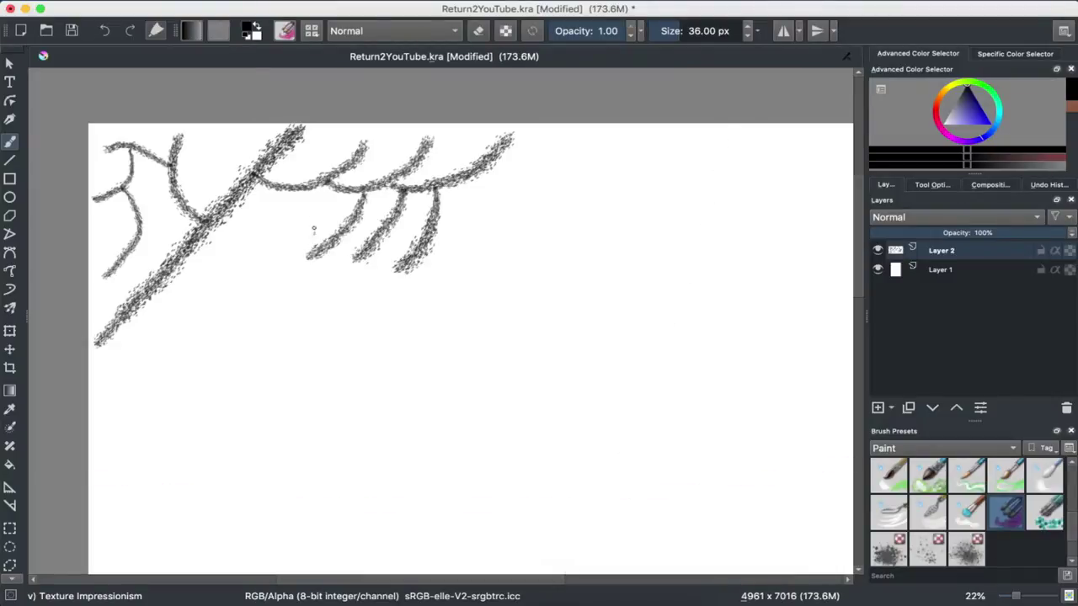
{"action": "left_click_drag", "start_coordinate": [341, 187], "coordinate": [278, 247]}
{"action": "left_click_drag", "start_coordinate": [293, 194], "coordinate": [240, 238]}
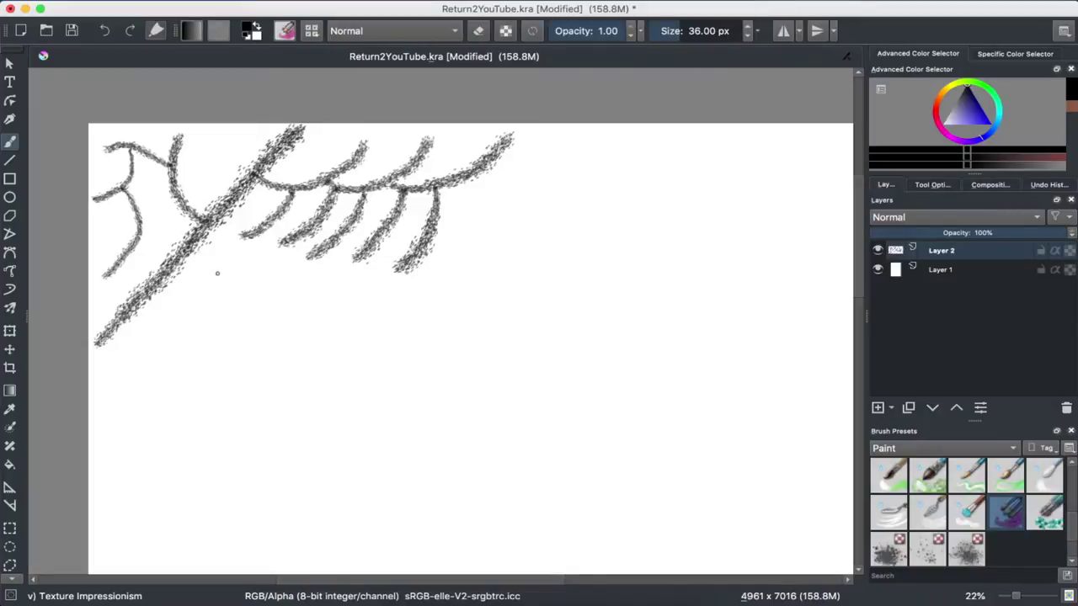
Sweep a lower curve right from the stem and add curling tendrils at its right end.
{"action": "mouse_move", "coordinate": [190, 246]}
{"action": "left_mouse_down"}
{"action": "mouse_move", "coordinate": [399, 286]}
{"action": "mouse_move", "coordinate": [459, 261]}
{"action": "mouse_move", "coordinate": [508, 199]}
{"action": "left_mouse_up"}
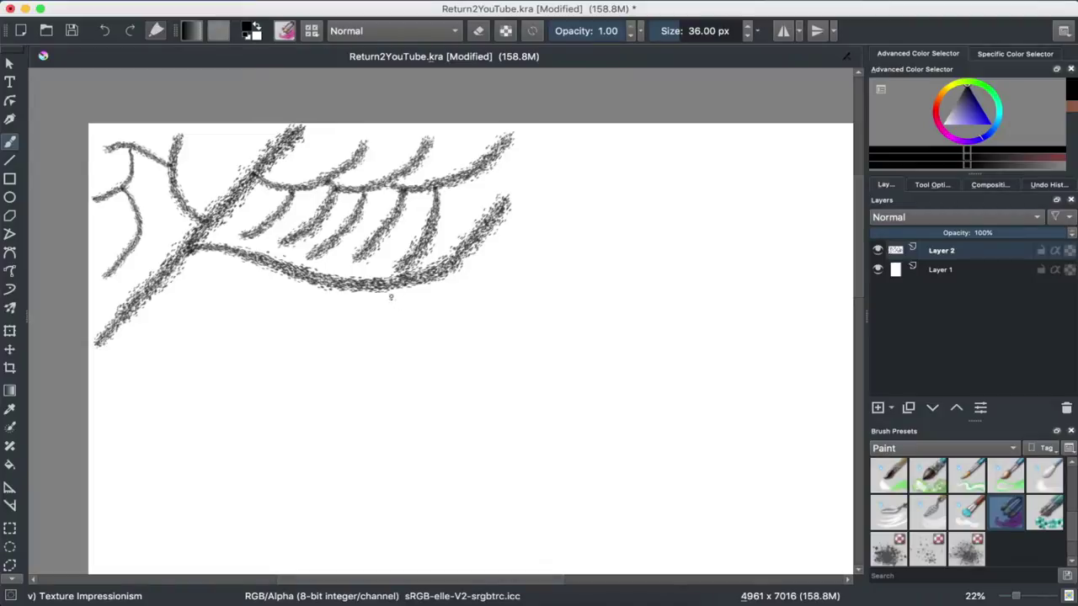
{"action": "mouse_move", "coordinate": [492, 165]}
{"action": "left_mouse_down"}
{"action": "mouse_move", "coordinate": [548, 224]}
{"action": "mouse_move", "coordinate": [522, 291]}
{"action": "left_mouse_up"}
{"action": "mouse_move", "coordinate": [495, 232]}
{"action": "left_mouse_down"}
{"action": "mouse_move", "coordinate": [505, 266]}
{"action": "mouse_move", "coordinate": [473, 326]}
{"action": "mouse_move", "coordinate": [577, 272]}
{"action": "mouse_move", "coordinate": [611, 162]}
{"action": "left_mouse_up"}
{"action": "left_click_drag", "start_coordinate": [549, 251], "coordinate": [596, 173]}
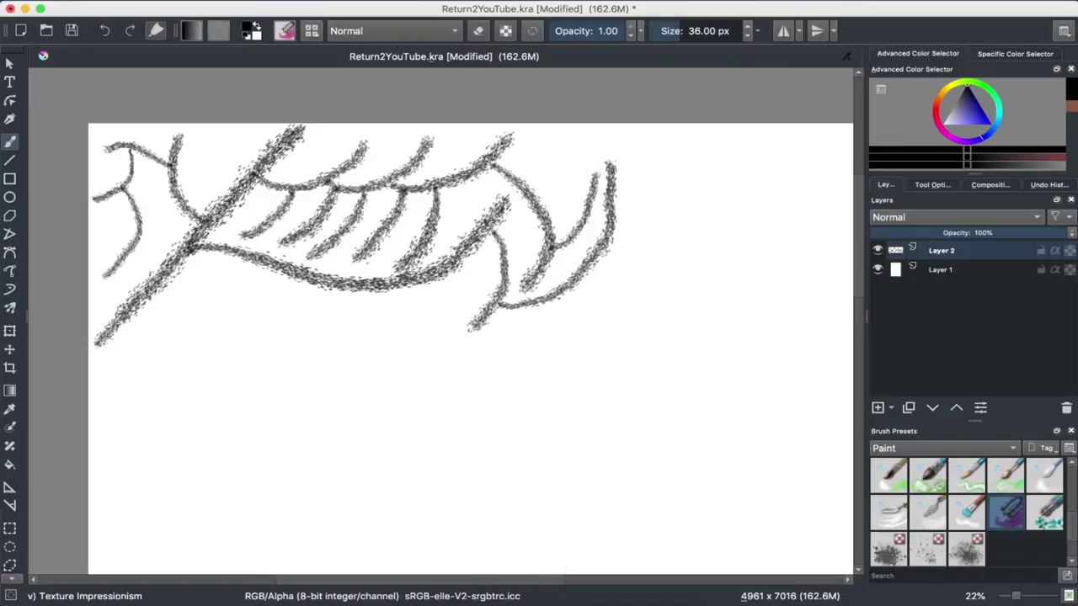
Paint long arching branches along the top toward the upper-right corner.
{"action": "left_click_drag", "start_coordinate": [516, 181], "coordinate": [571, 128]}
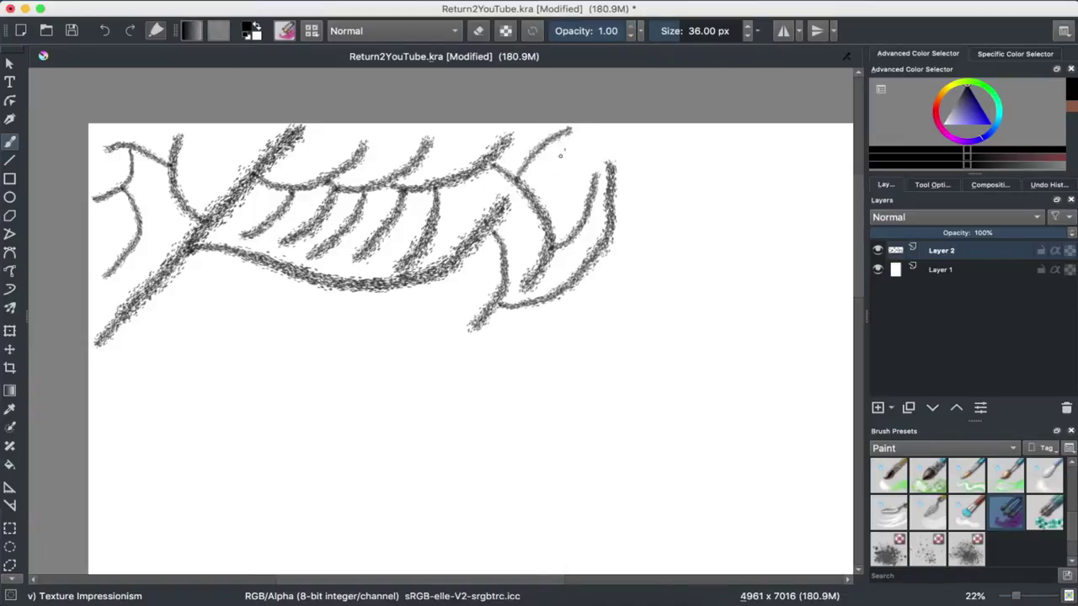
{"action": "mouse_move", "coordinate": [539, 193]}
{"action": "left_mouse_down"}
{"action": "mouse_move", "coordinate": [629, 137]}
{"action": "mouse_move", "coordinate": [693, 133]}
{"action": "left_mouse_up"}
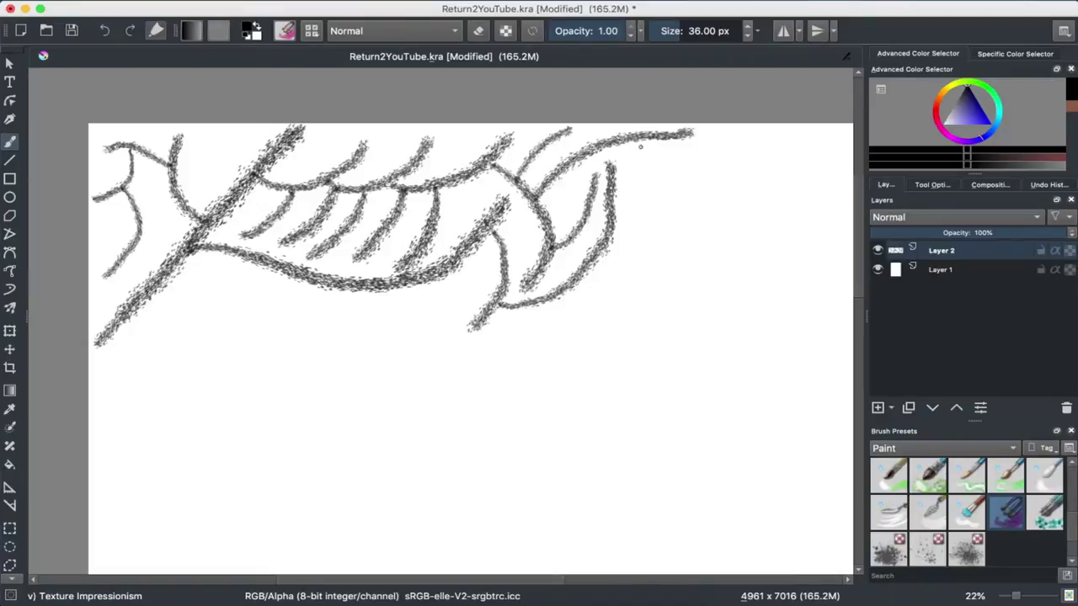
{"action": "mouse_move", "coordinate": [637, 141]}
{"action": "left_mouse_down"}
{"action": "mouse_move", "coordinate": [593, 302]}
{"action": "mouse_move", "coordinate": [526, 339]}
{"action": "left_mouse_up"}
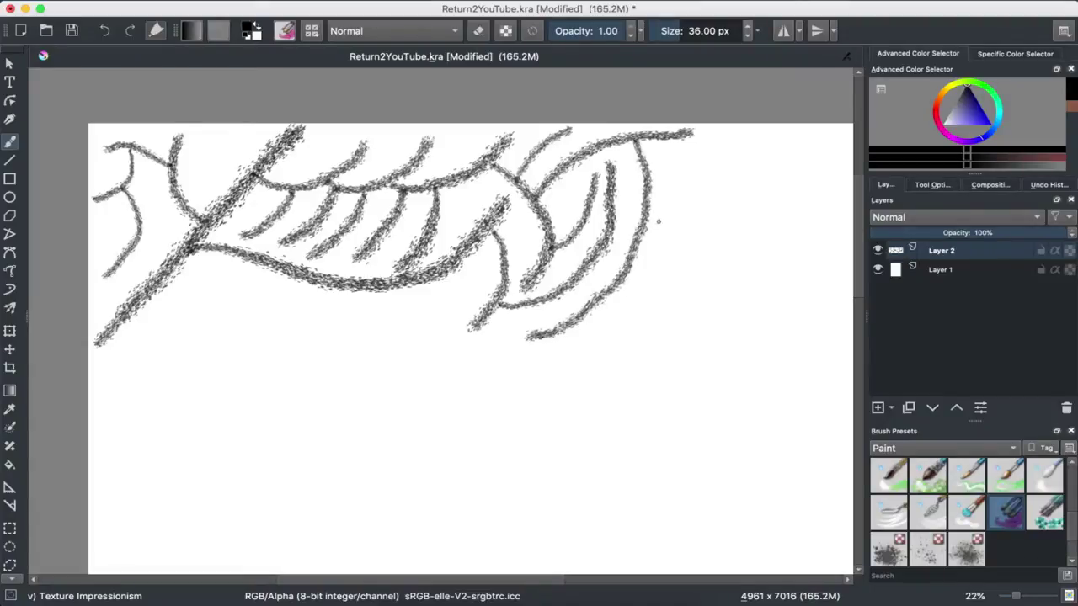
{"action": "left_click_drag", "start_coordinate": [648, 176], "coordinate": [732, 139]}
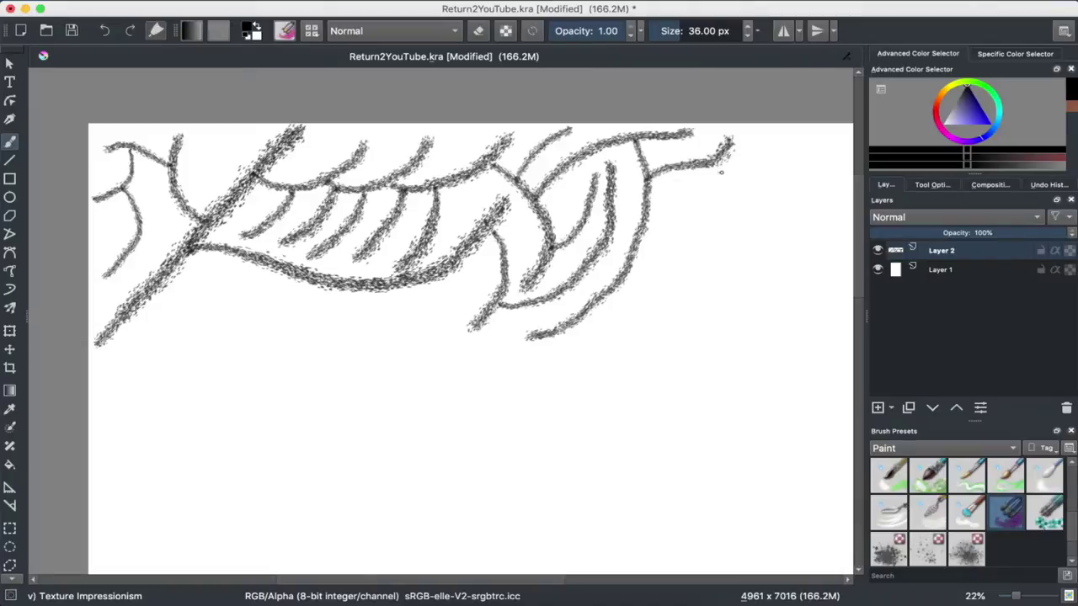
{"action": "left_click_drag", "start_coordinate": [720, 173], "coordinate": [794, 128]}
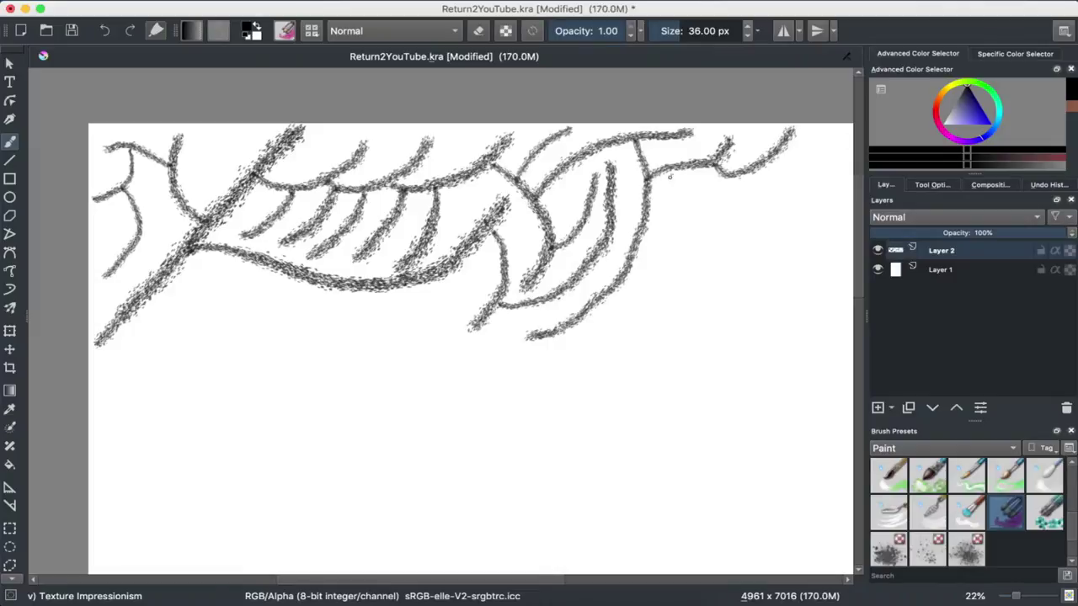
{"action": "mouse_move", "coordinate": [648, 200]}
{"action": "left_mouse_down"}
{"action": "mouse_move", "coordinate": [745, 200]}
{"action": "mouse_move", "coordinate": [800, 158]}
{"action": "left_mouse_up"}
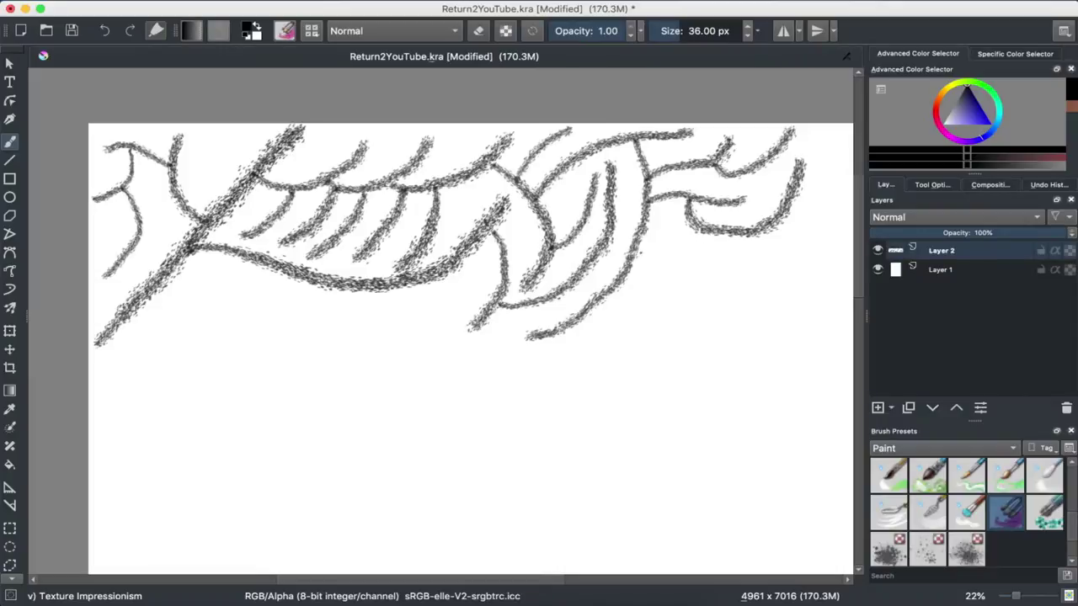
Add hooked curls, a round swirl and a downward sweep on the right side.
{"action": "left_click_drag", "start_coordinate": [646, 229], "coordinate": [739, 249]}
{"action": "mouse_move", "coordinate": [657, 246]}
{"action": "left_mouse_down"}
{"action": "mouse_move", "coordinate": [650, 278]}
{"action": "mouse_move", "coordinate": [689, 293]}
{"action": "left_mouse_up"}
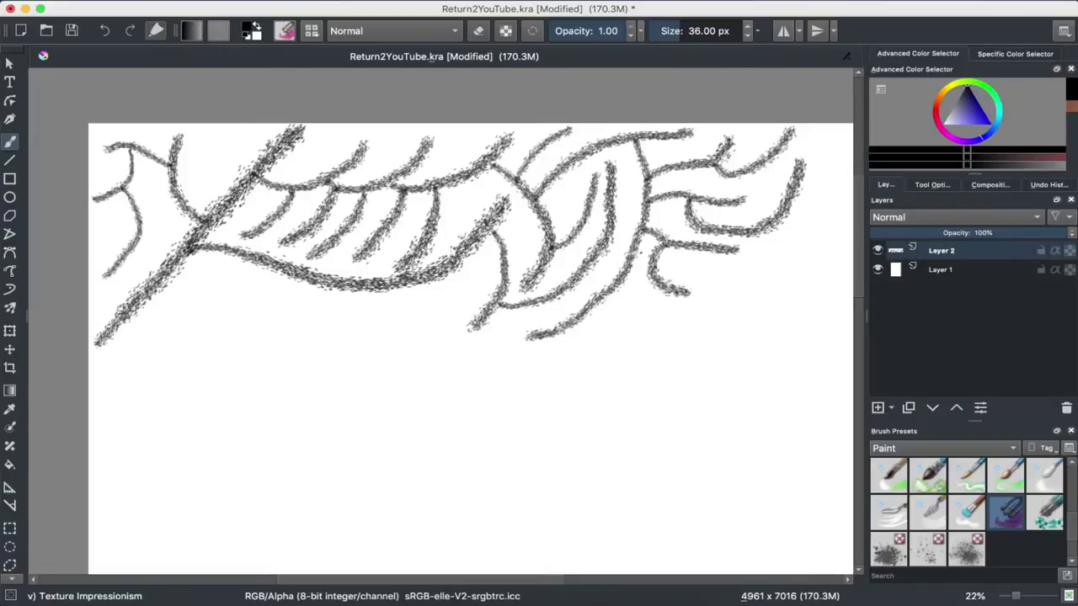
{"action": "mouse_move", "coordinate": [705, 249]}
{"action": "left_mouse_down"}
{"action": "mouse_move", "coordinate": [703, 273]}
{"action": "mouse_move", "coordinate": [745, 303]}
{"action": "mouse_move", "coordinate": [759, 263]}
{"action": "mouse_move", "coordinate": [824, 229]}
{"action": "left_mouse_up"}
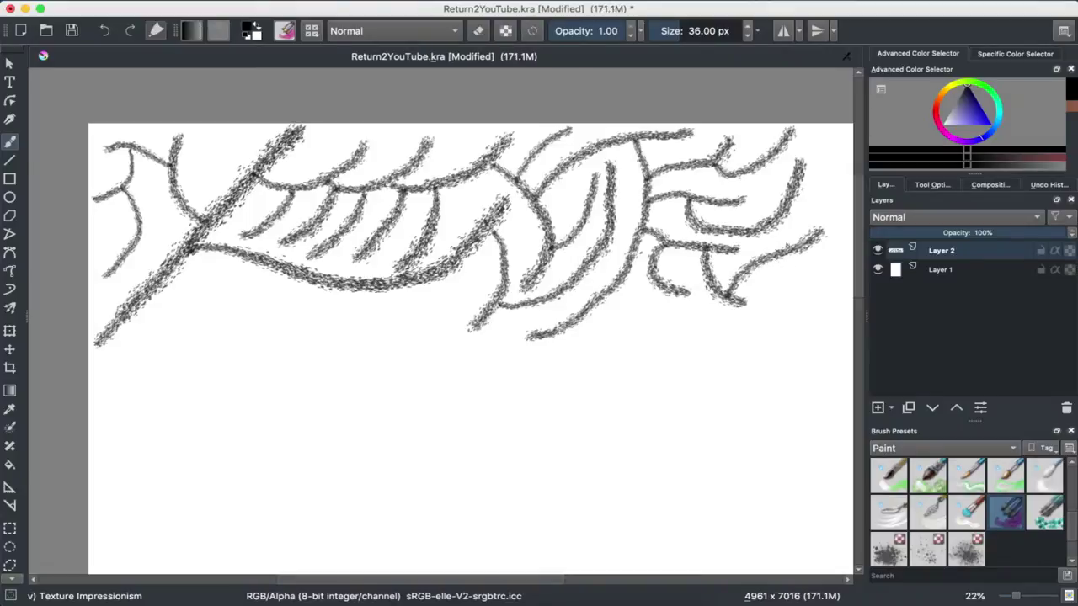
{"action": "left_click_drag", "start_coordinate": [88, 317], "coordinate": [481, 576]}
{"action": "left_click_drag", "start_coordinate": [776, 253], "coordinate": [683, 337]}
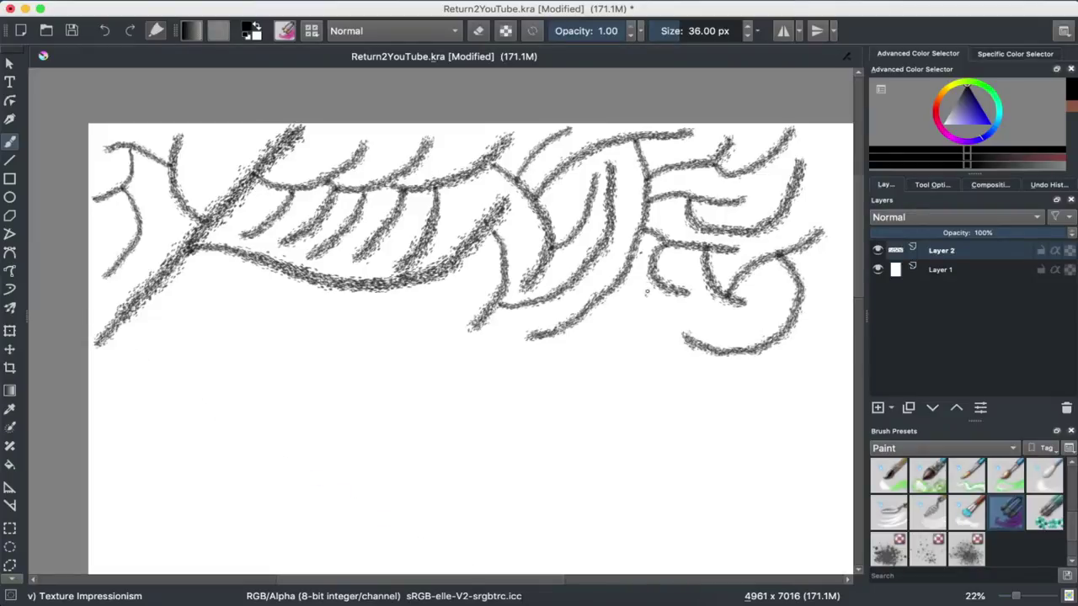
{"action": "mouse_move", "coordinate": [610, 289]}
{"action": "left_mouse_down"}
{"action": "mouse_move", "coordinate": [656, 363]}
{"action": "mouse_move", "coordinate": [608, 383]}
{"action": "mouse_move", "coordinate": [714, 413]}
{"action": "mouse_move", "coordinate": [750, 383]}
{"action": "left_mouse_up"}
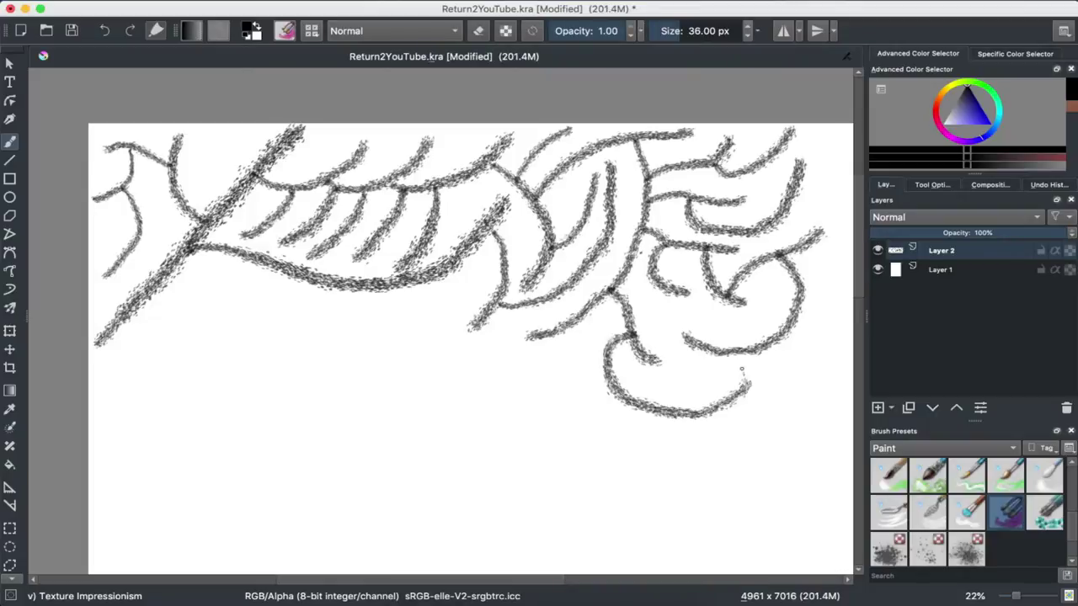
Add curving strokes dropping down and rising right below the right-side swirls.
{"action": "mouse_move", "coordinate": [707, 347]}
{"action": "left_mouse_down"}
{"action": "mouse_move", "coordinate": [690, 363]}
{"action": "mouse_move", "coordinate": [722, 376]}
{"action": "left_mouse_up"}
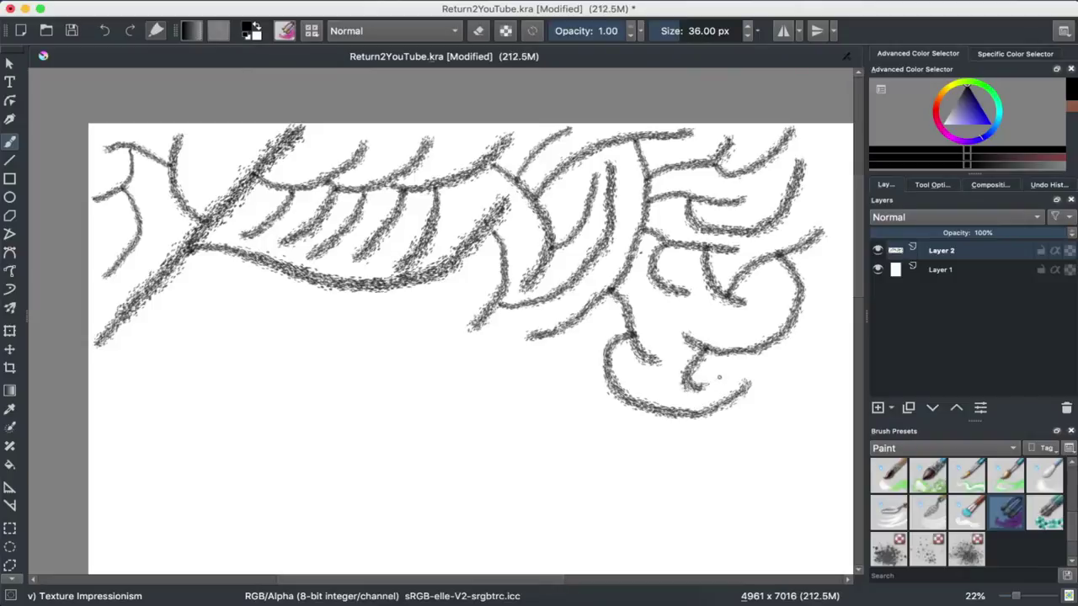
{"action": "left_click_drag", "start_coordinate": [771, 380], "coordinate": [709, 456]}
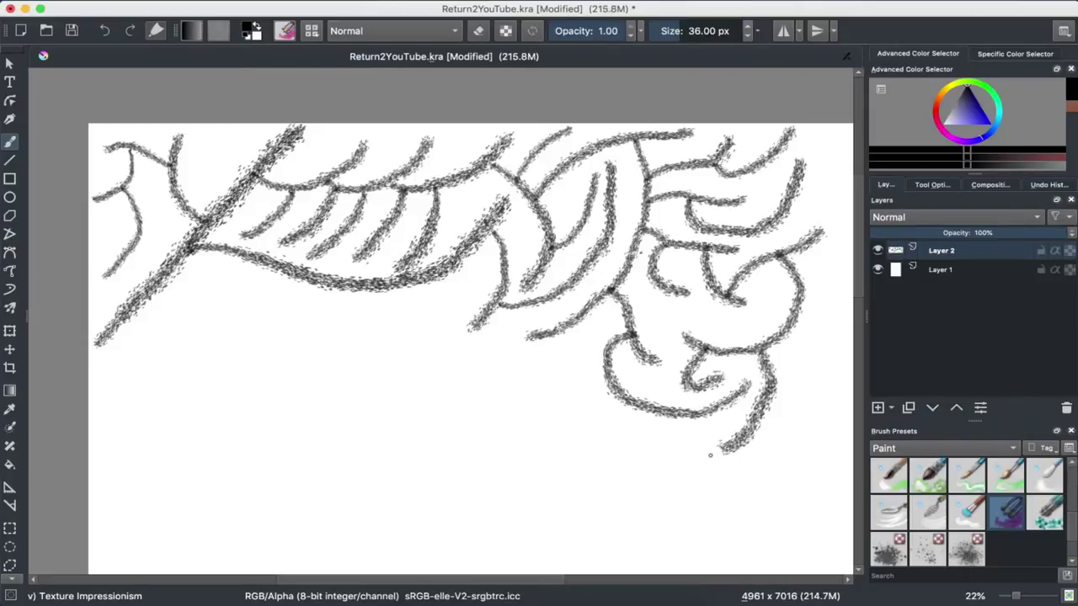
{"action": "left_click_drag", "start_coordinate": [772, 383], "coordinate": [825, 318]}
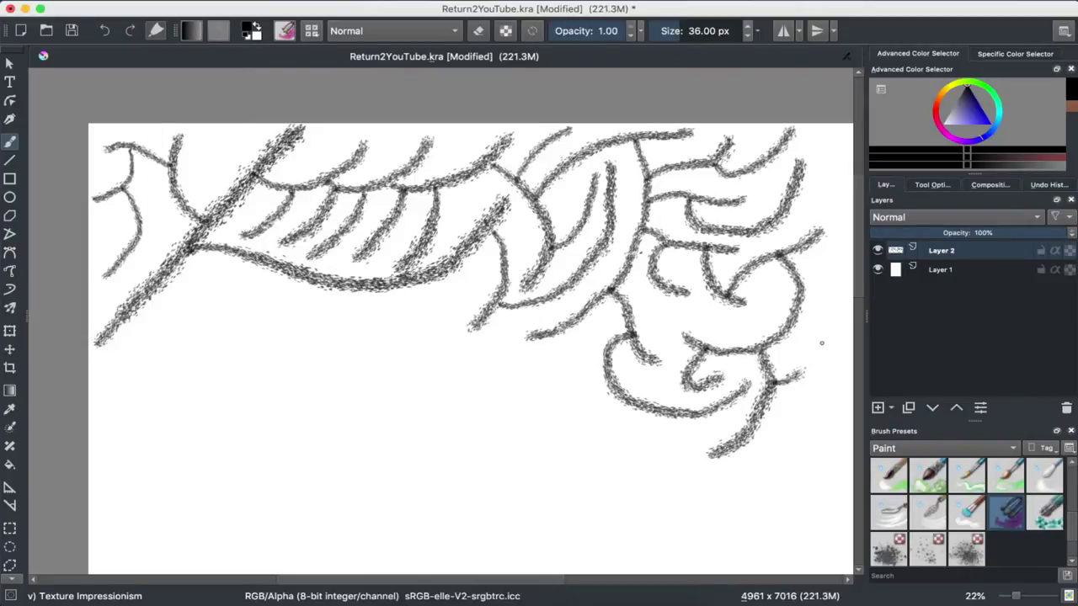
{"action": "mouse_move", "coordinate": [811, 384]}
{"action": "left_mouse_down"}
{"action": "mouse_move", "coordinate": [805, 433]}
{"action": "mouse_move", "coordinate": [775, 454]}
{"action": "left_mouse_up"}
{"action": "mouse_move", "coordinate": [581, 326]}
{"action": "left_mouse_down"}
{"action": "mouse_move", "coordinate": [594, 445]}
{"action": "mouse_move", "coordinate": [675, 455]}
{"action": "left_mouse_up"}
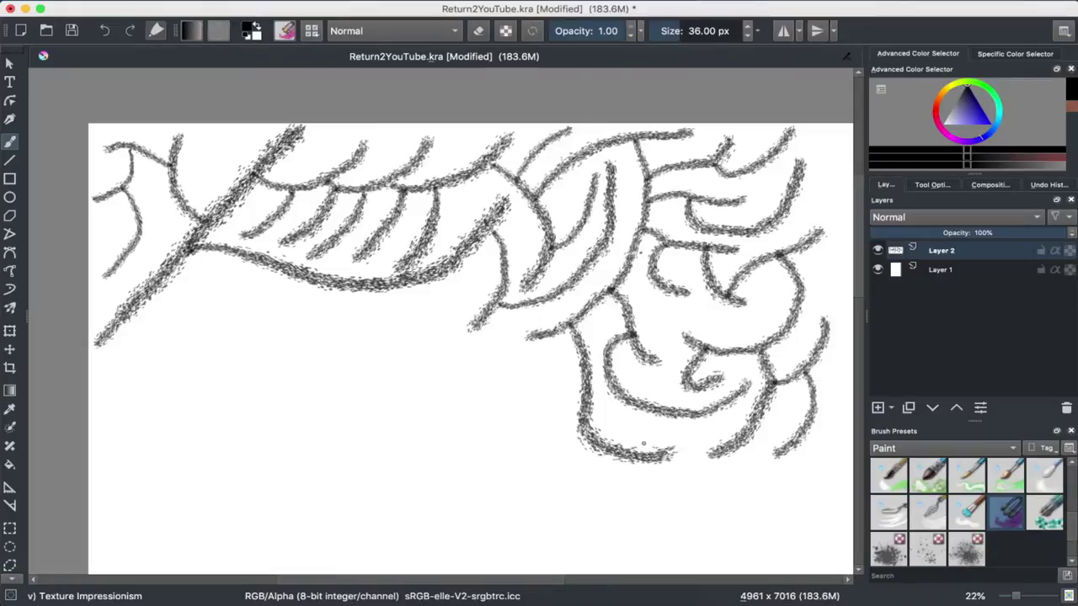
Paint middle curls under the branch, undoing one curve and adding an arching and a looping curl.
{"action": "mouse_move", "coordinate": [444, 270]}
{"action": "left_mouse_down"}
{"action": "mouse_move", "coordinate": [468, 378]}
{"action": "mouse_move", "coordinate": [526, 354]}
{"action": "left_mouse_up"}
{"action": "mouse_move", "coordinate": [401, 286]}
{"action": "left_mouse_down"}
{"action": "mouse_move", "coordinate": [405, 331]}
{"action": "mouse_move", "coordinate": [463, 403]}
{"action": "mouse_move", "coordinate": [516, 407]}
{"action": "mouse_move", "coordinate": [548, 383]}
{"action": "left_mouse_up"}
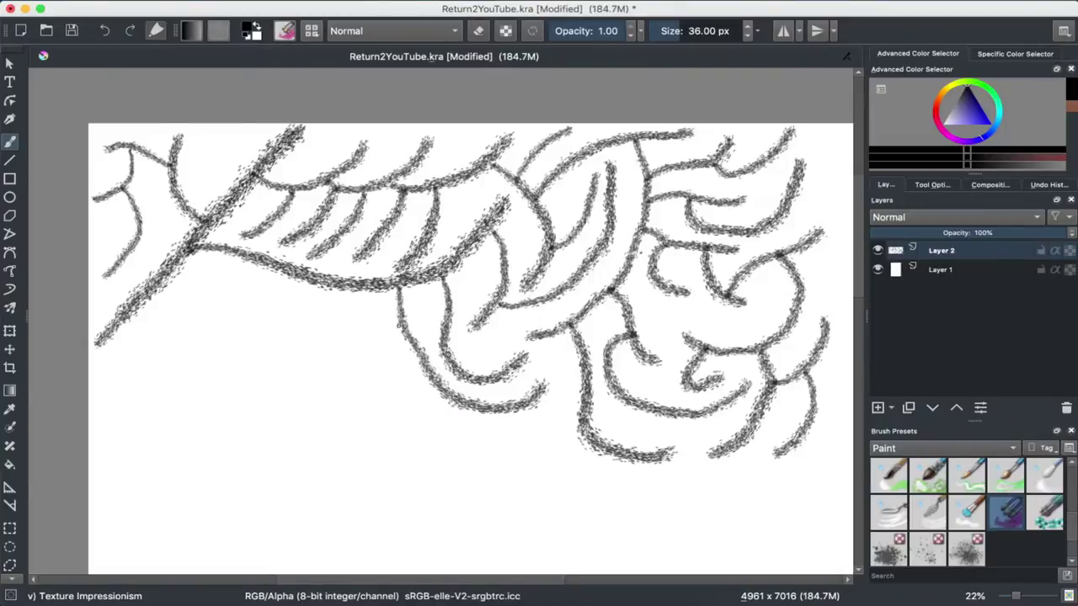
{"action": "key", "text": "ctrl+z"}
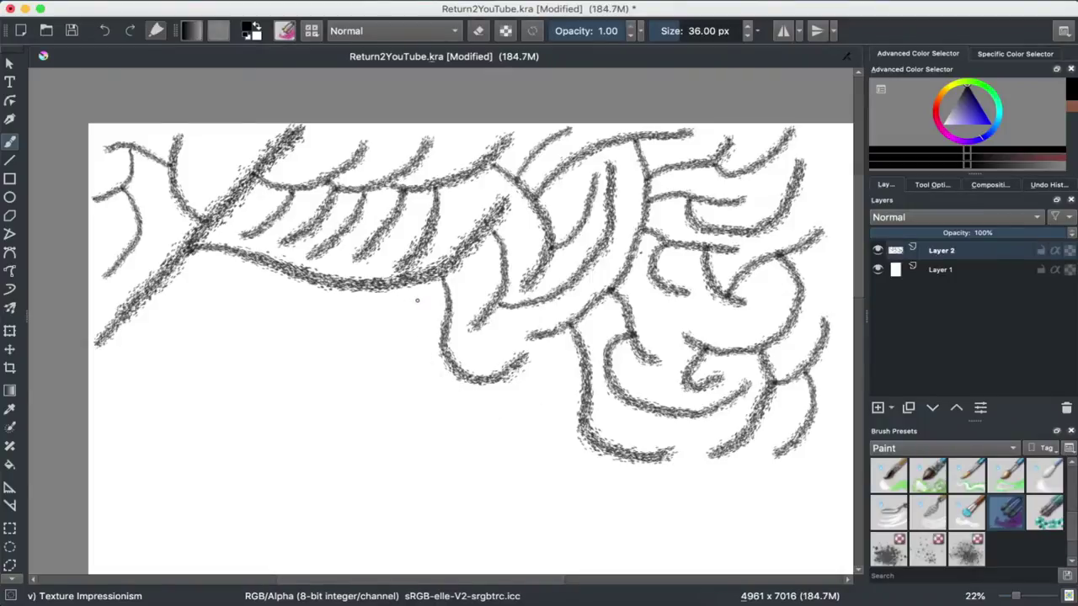
{"action": "left_click_drag", "start_coordinate": [438, 336], "coordinate": [364, 337]}
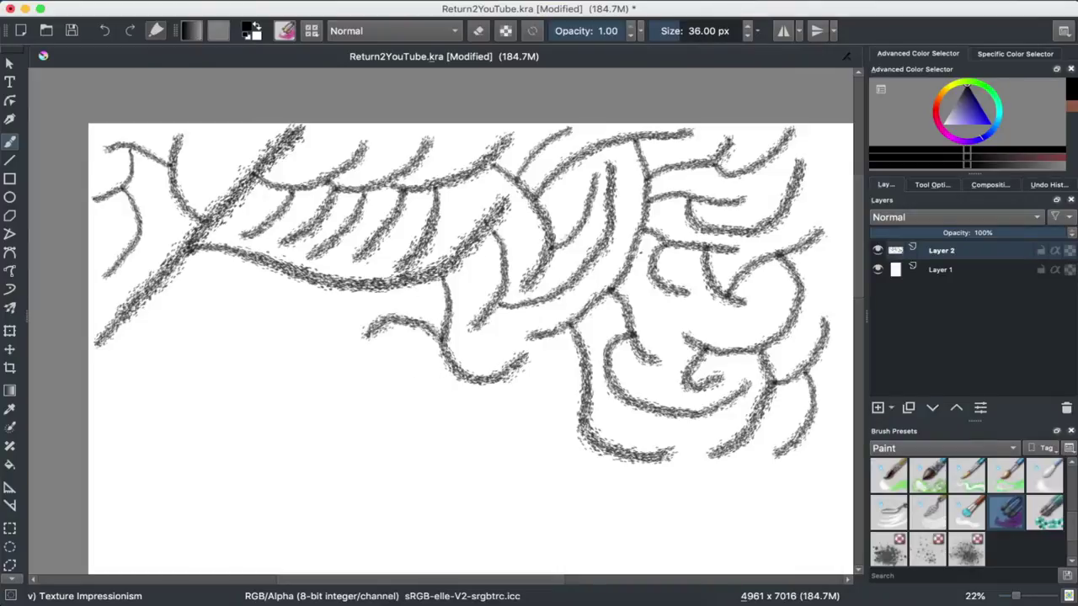
{"action": "mouse_move", "coordinate": [448, 366]}
{"action": "left_mouse_down"}
{"action": "mouse_move", "coordinate": [424, 401]}
{"action": "mouse_move", "coordinate": [360, 366]}
{"action": "left_mouse_up"}
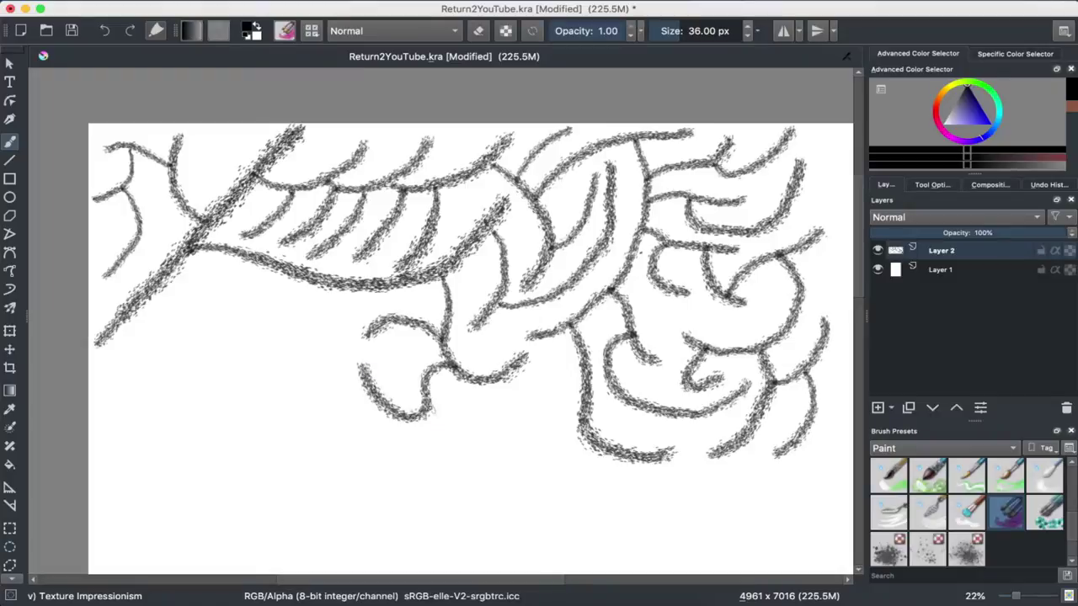
{"action": "left_click_drag", "start_coordinate": [421, 414], "coordinate": [429, 446]}
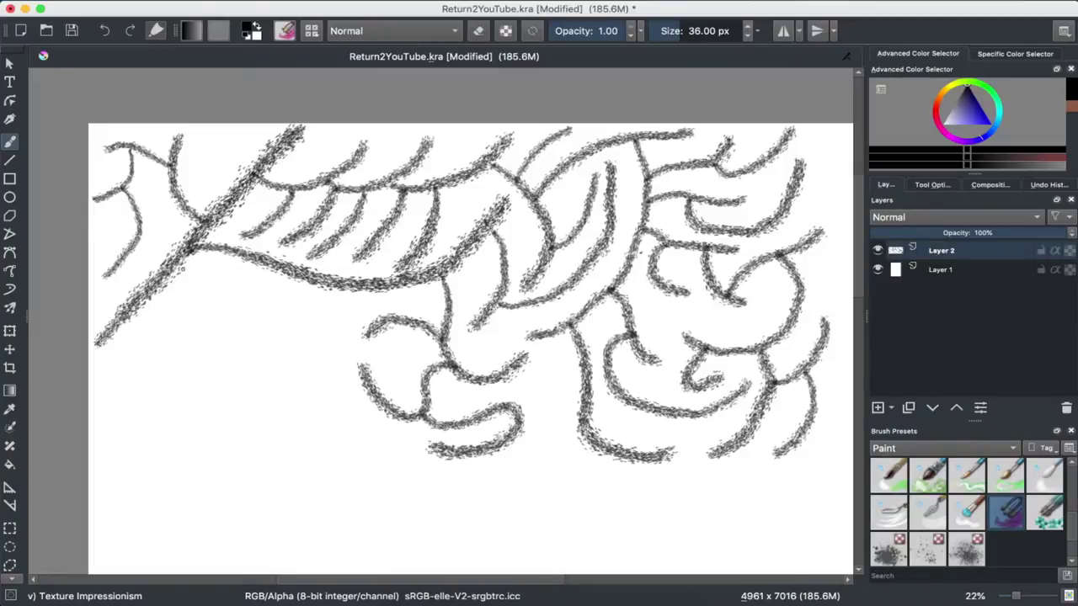
Hang vines and hooked curls from the diagonal branch left of centre.
{"action": "mouse_move", "coordinate": [172, 272]}
{"action": "left_mouse_down"}
{"action": "mouse_move", "coordinate": [198, 278]}
{"action": "mouse_move", "coordinate": [219, 333]}
{"action": "mouse_move", "coordinate": [221, 296]}
{"action": "mouse_move", "coordinate": [253, 284]}
{"action": "mouse_move", "coordinate": [290, 295]}
{"action": "mouse_move", "coordinate": [273, 313]}
{"action": "mouse_move", "coordinate": [324, 315]}
{"action": "mouse_move", "coordinate": [341, 298]}
{"action": "left_mouse_up"}
{"action": "mouse_move", "coordinate": [288, 332]}
{"action": "left_mouse_down"}
{"action": "mouse_move", "coordinate": [305, 335]}
{"action": "mouse_move", "coordinate": [319, 364]}
{"action": "mouse_move", "coordinate": [349, 364]}
{"action": "left_mouse_up"}
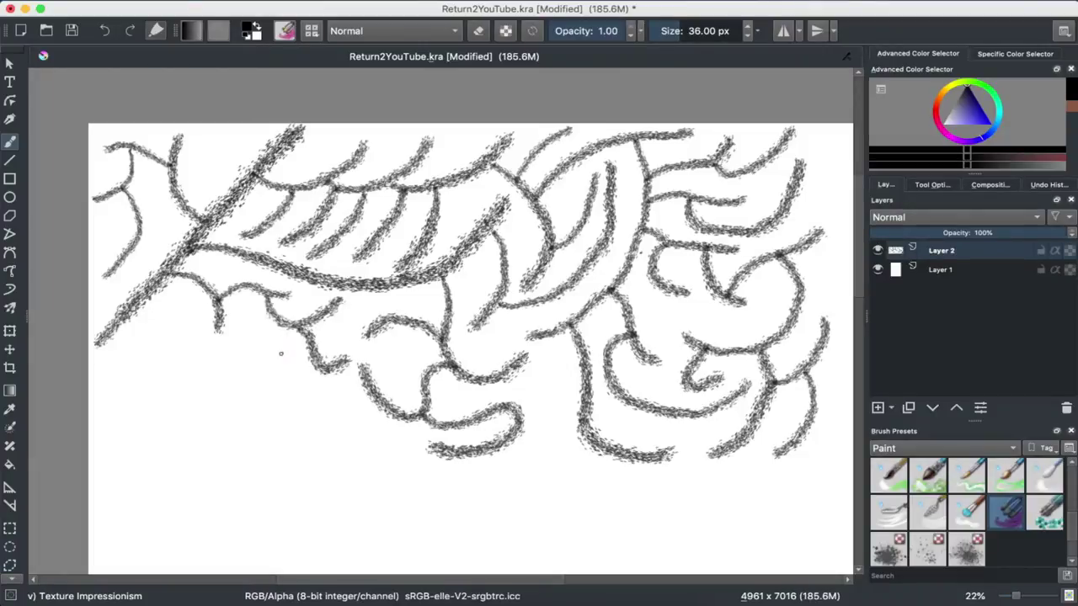
{"action": "left_click_drag", "start_coordinate": [315, 371], "coordinate": [368, 430]}
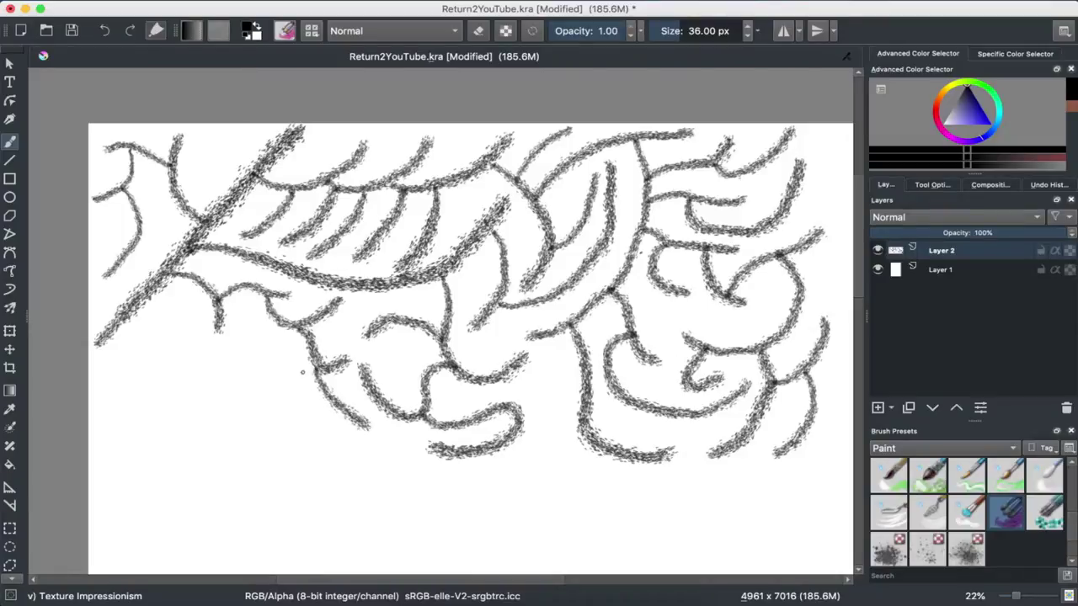
{"action": "left_click_drag", "start_coordinate": [277, 323], "coordinate": [283, 376]}
{"action": "mouse_move", "coordinate": [196, 281]}
{"action": "left_mouse_down"}
{"action": "mouse_move", "coordinate": [179, 330]}
{"action": "mouse_move", "coordinate": [192, 371]}
{"action": "mouse_move", "coordinate": [213, 383]}
{"action": "mouse_move", "coordinate": [197, 357]}
{"action": "mouse_move", "coordinate": [251, 333]}
{"action": "mouse_move", "coordinate": [241, 384]}
{"action": "mouse_move", "coordinate": [276, 406]}
{"action": "left_mouse_up"}
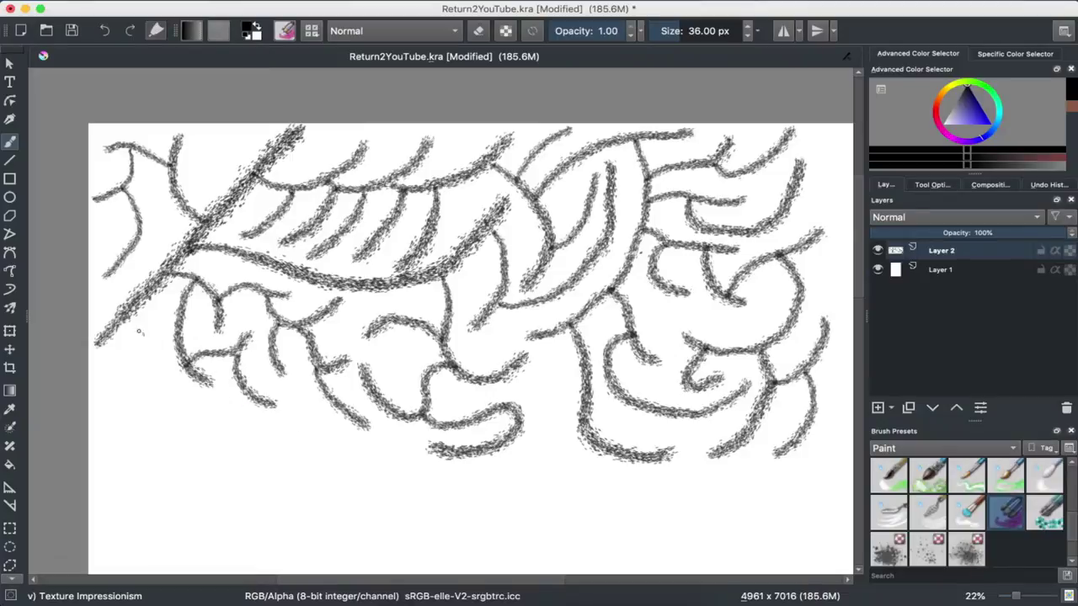
Paint vine strokes down the left edge with branches across the lower left.
{"action": "mouse_move", "coordinate": [122, 320]}
{"action": "left_mouse_down"}
{"action": "mouse_move", "coordinate": [141, 392]}
{"action": "mouse_move", "coordinate": [107, 453]}
{"action": "left_mouse_up"}
{"action": "mouse_move", "coordinate": [145, 397]}
{"action": "left_mouse_down"}
{"action": "mouse_move", "coordinate": [160, 490]}
{"action": "mouse_move", "coordinate": [209, 390]}
{"action": "left_mouse_up"}
{"action": "mouse_move", "coordinate": [195, 455]}
{"action": "left_mouse_down"}
{"action": "mouse_move", "coordinate": [291, 418]}
{"action": "mouse_move", "coordinate": [269, 448]}
{"action": "mouse_move", "coordinate": [364, 451]}
{"action": "mouse_move", "coordinate": [380, 438]}
{"action": "left_mouse_up"}
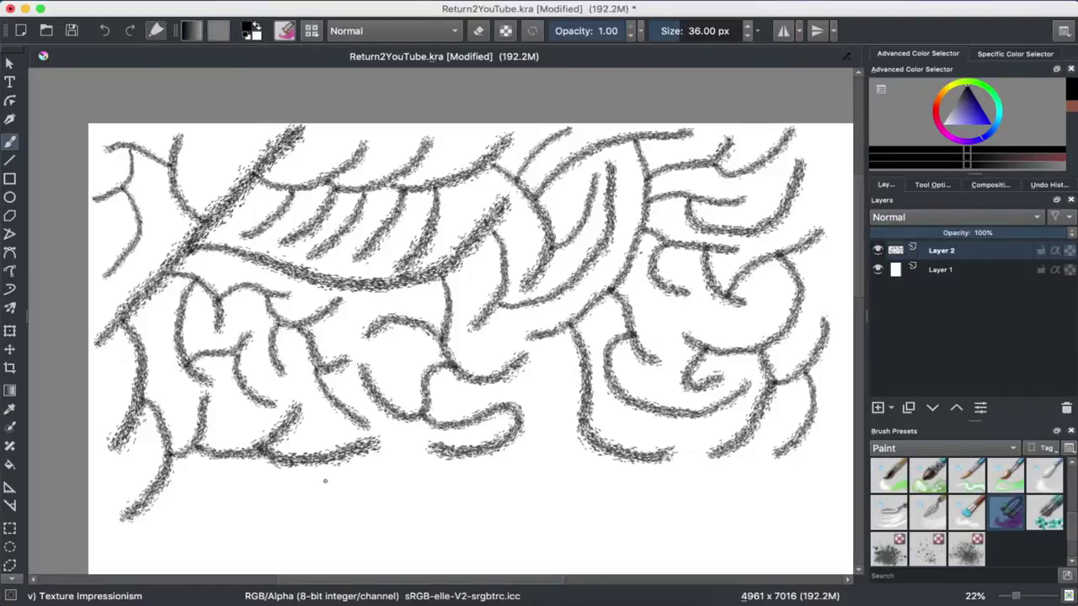
{"action": "mouse_move", "coordinate": [354, 453]}
{"action": "left_mouse_down"}
{"action": "mouse_move", "coordinate": [418, 488]}
{"action": "mouse_move", "coordinate": [479, 485]}
{"action": "left_mouse_up"}
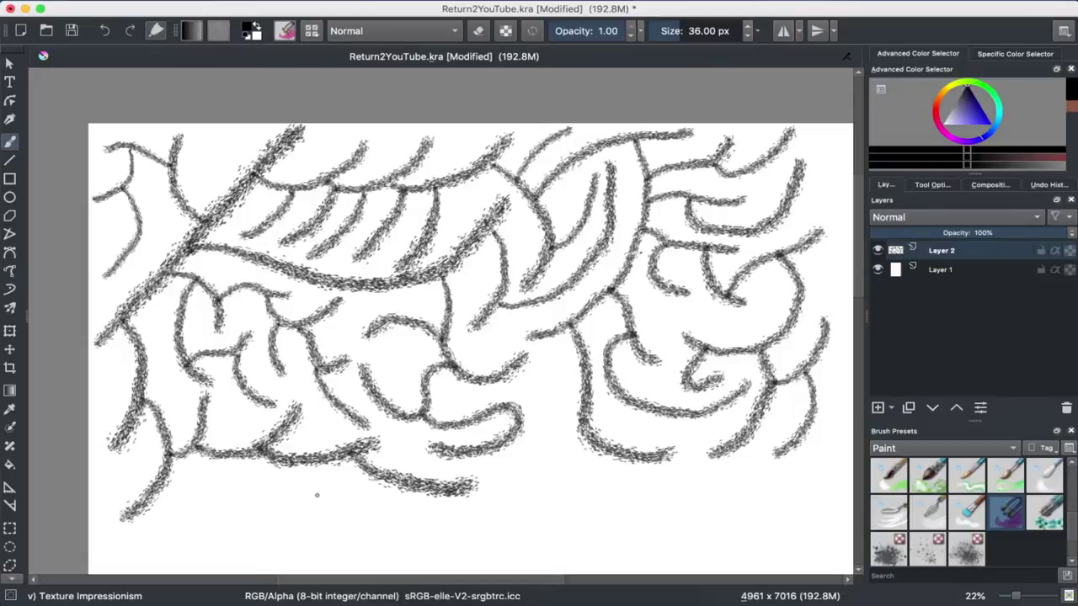
Add a long sweeping bottom curve with a tail, plus a vine and curl toward the bottom-left corner.
{"action": "mouse_move", "coordinate": [393, 478]}
{"action": "left_mouse_down"}
{"action": "mouse_move", "coordinate": [439, 518]}
{"action": "mouse_move", "coordinate": [543, 515]}
{"action": "mouse_move", "coordinate": [572, 455]}
{"action": "mouse_move", "coordinate": [559, 436]}
{"action": "left_mouse_up"}
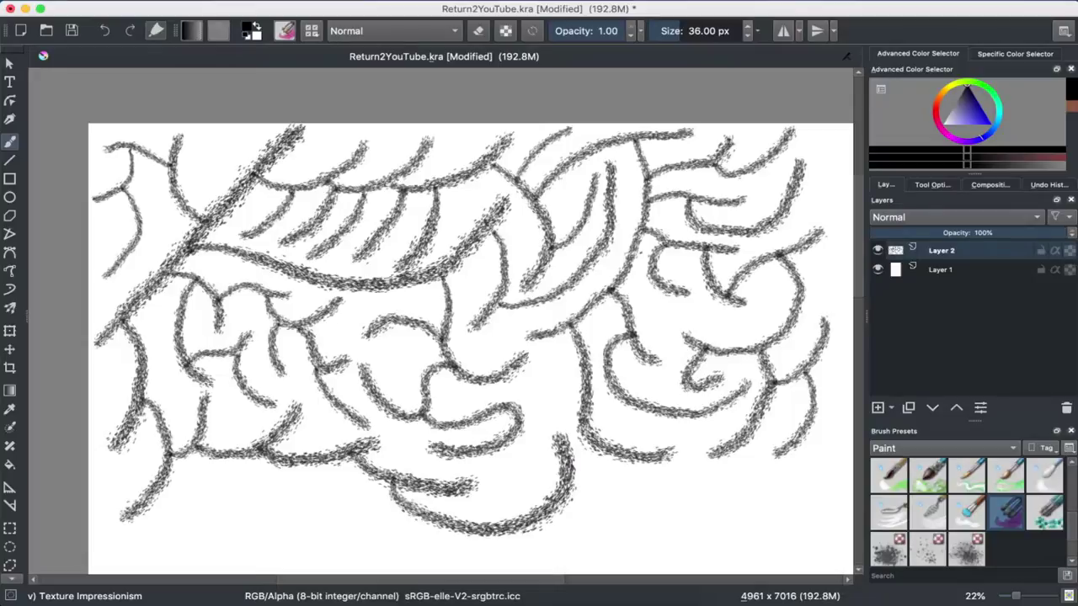
{"action": "mouse_move", "coordinate": [570, 483]}
{"action": "left_mouse_down"}
{"action": "mouse_move", "coordinate": [638, 501]}
{"action": "mouse_move", "coordinate": [674, 488]}
{"action": "left_mouse_up"}
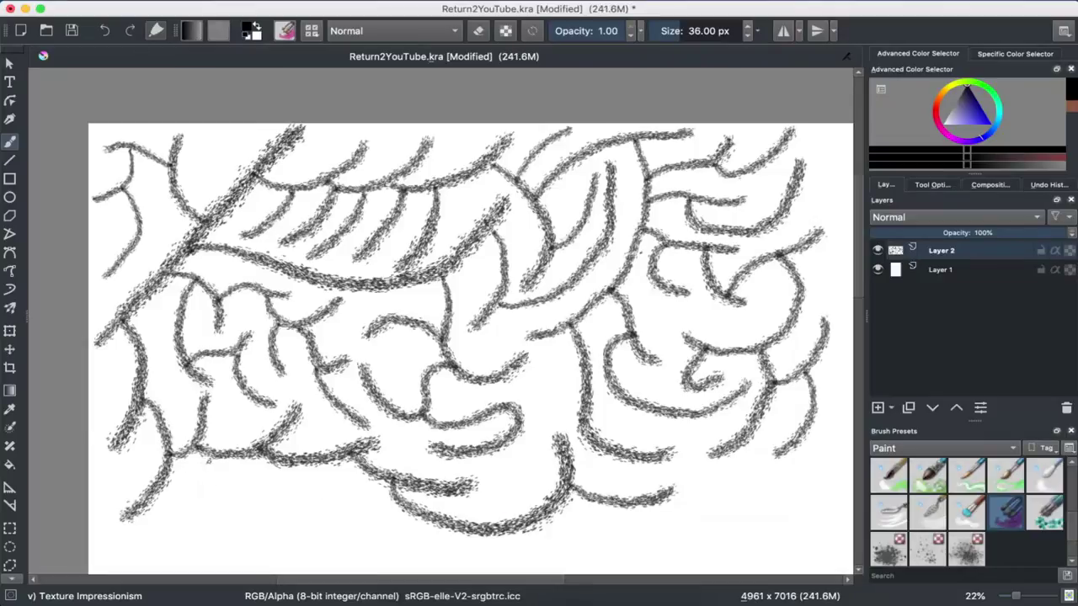
{"action": "mouse_move", "coordinate": [226, 459]}
{"action": "left_mouse_down"}
{"action": "mouse_move", "coordinate": [202, 502]}
{"action": "mouse_move", "coordinate": [152, 543]}
{"action": "left_mouse_up"}
{"action": "mouse_move", "coordinate": [206, 515]}
{"action": "left_mouse_down"}
{"action": "mouse_move", "coordinate": [217, 520]}
{"action": "mouse_move", "coordinate": [266, 480]}
{"action": "mouse_move", "coordinate": [310, 497]}
{"action": "mouse_move", "coordinate": [255, 541]}
{"action": "mouse_move", "coordinate": [308, 514]}
{"action": "mouse_move", "coordinate": [342, 533]}
{"action": "mouse_move", "coordinate": [372, 504]}
{"action": "left_mouse_up"}
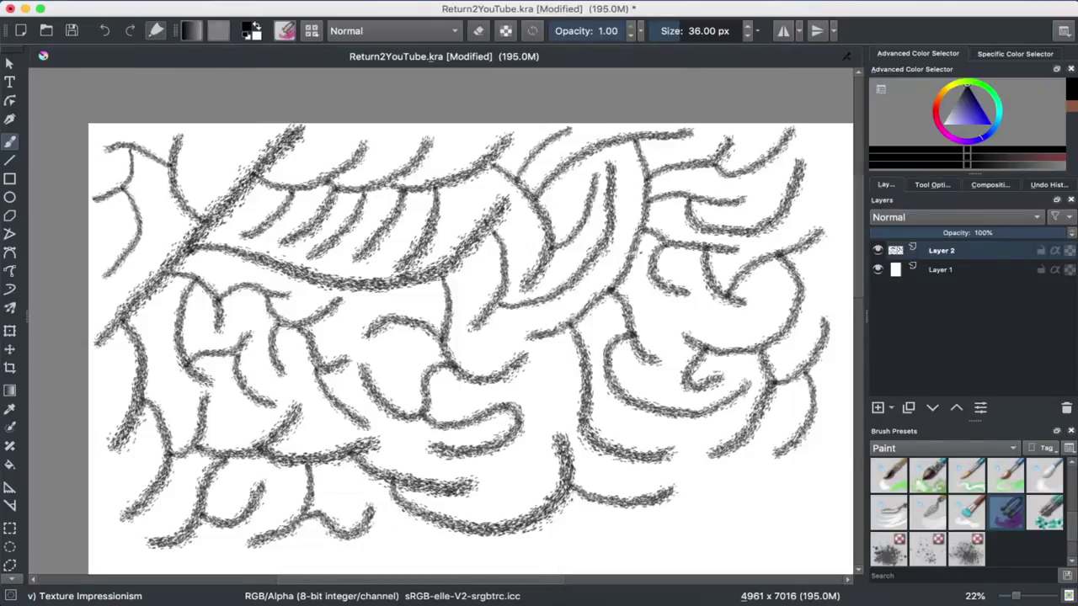
{"action": "scroll", "coordinate": [649, 452], "scroll_direction": "down", "scroll_amount": 5}
Paint bulging vines down the left edge and long rising strokes across the left.
{"action": "scroll", "coordinate": [649, 452], "scroll_direction": "down", "scroll_amount": 3}
{"action": "scroll", "coordinate": [650, 453], "scroll_direction": "down", "scroll_amount": 2}
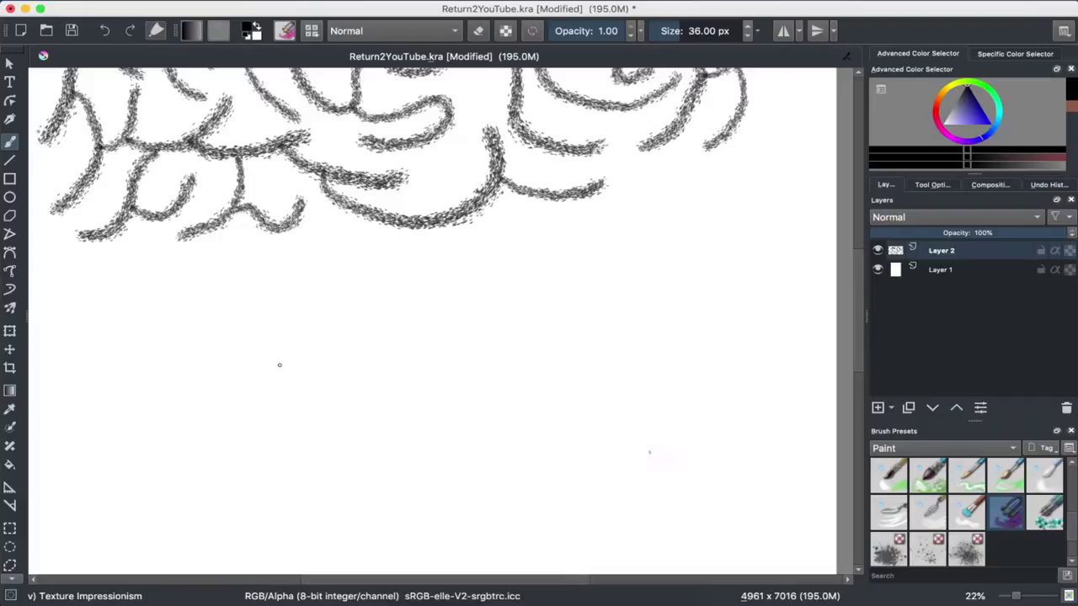
{"action": "left_click_drag", "start_coordinate": [105, 238], "coordinate": [53, 305]}
{"action": "mouse_move", "coordinate": [105, 283]}
{"action": "left_mouse_down"}
{"action": "mouse_move", "coordinate": [115, 318]}
{"action": "mouse_move", "coordinate": [46, 368]}
{"action": "left_mouse_up"}
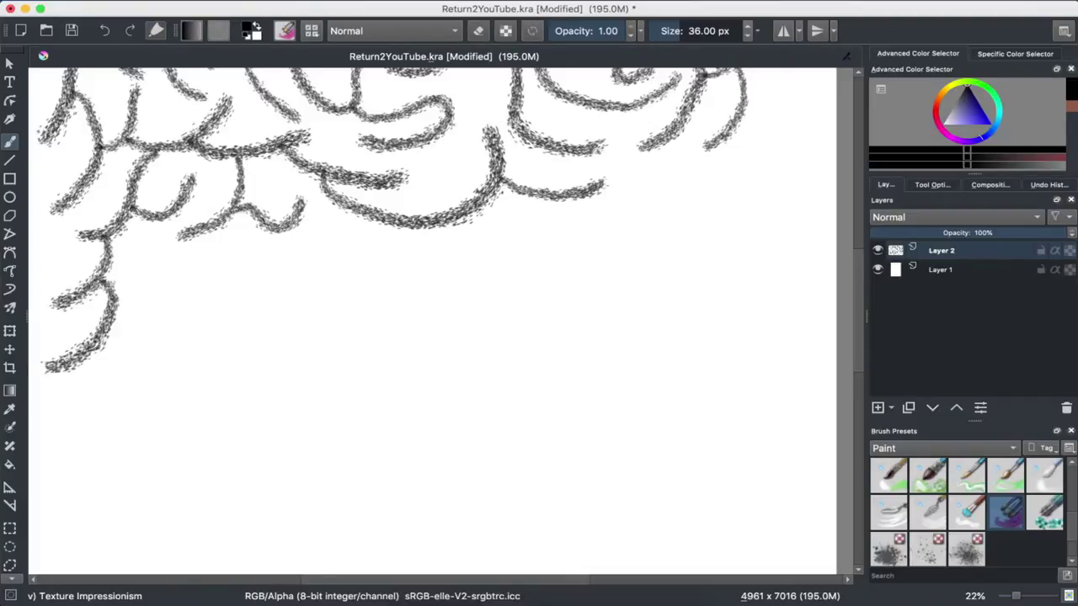
{"action": "mouse_move", "coordinate": [111, 296]}
{"action": "left_mouse_down"}
{"action": "mouse_move", "coordinate": [202, 255]}
{"action": "mouse_move", "coordinate": [150, 303]}
{"action": "mouse_move", "coordinate": [97, 408]}
{"action": "mouse_move", "coordinate": [71, 426]}
{"action": "left_mouse_up"}
{"action": "mouse_move", "coordinate": [151, 322]}
{"action": "left_mouse_down"}
{"action": "mouse_move", "coordinate": [240, 265]}
{"action": "mouse_move", "coordinate": [245, 238]}
{"action": "left_mouse_up"}
{"action": "mouse_move", "coordinate": [231, 280]}
{"action": "left_mouse_down"}
{"action": "mouse_move", "coordinate": [299, 263]}
{"action": "mouse_move", "coordinate": [332, 226]}
{"action": "left_mouse_up"}
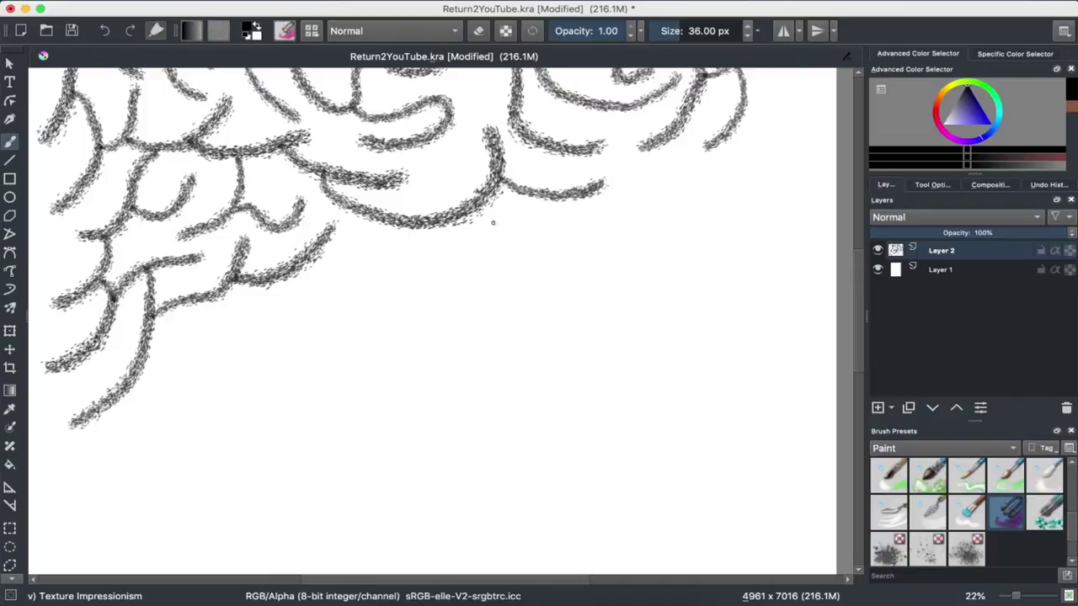
Add hooked vines, drooping branches and parallel arching curls through the middle.
{"action": "mouse_move", "coordinate": [392, 224]}
{"action": "left_mouse_down"}
{"action": "mouse_move", "coordinate": [383, 268]}
{"action": "mouse_move", "coordinate": [308, 303]}
{"action": "left_mouse_up"}
{"action": "mouse_move", "coordinate": [387, 258]}
{"action": "left_mouse_down"}
{"action": "mouse_move", "coordinate": [478, 253]}
{"action": "mouse_move", "coordinate": [510, 235]}
{"action": "left_mouse_up"}
{"action": "mouse_move", "coordinate": [429, 257]}
{"action": "left_mouse_down"}
{"action": "mouse_move", "coordinate": [426, 303]}
{"action": "mouse_move", "coordinate": [381, 344]}
{"action": "left_mouse_up"}
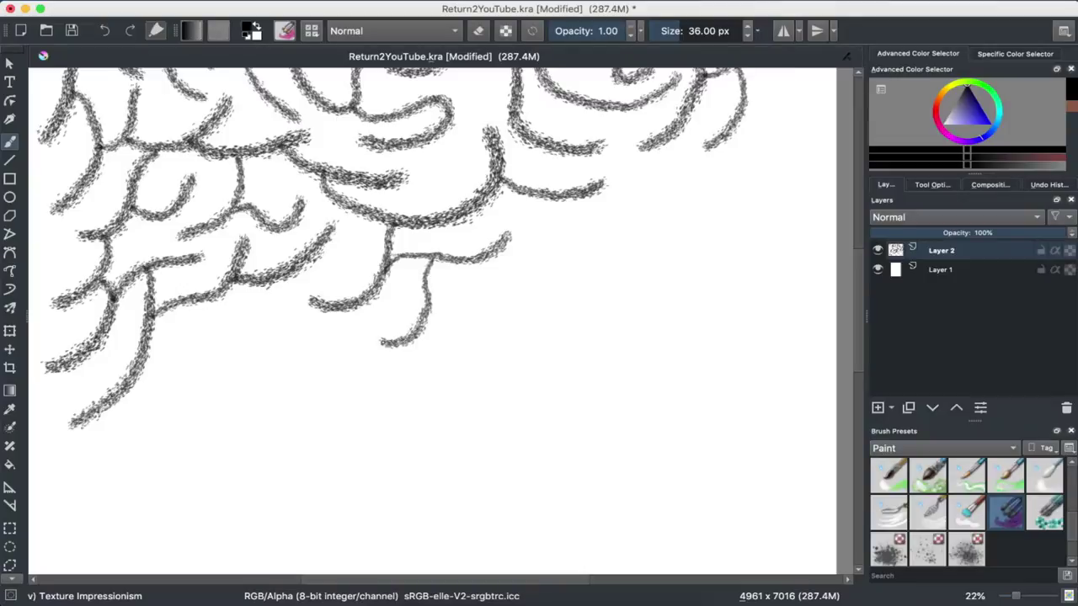
{"action": "mouse_move", "coordinate": [475, 206]}
{"action": "left_mouse_down"}
{"action": "mouse_move", "coordinate": [545, 217]}
{"action": "mouse_move", "coordinate": [555, 261]}
{"action": "mouse_move", "coordinate": [480, 300]}
{"action": "left_mouse_up"}
{"action": "mouse_move", "coordinate": [463, 265]}
{"action": "left_mouse_down"}
{"action": "mouse_move", "coordinate": [459, 316]}
{"action": "mouse_move", "coordinate": [537, 327]}
{"action": "left_mouse_up"}
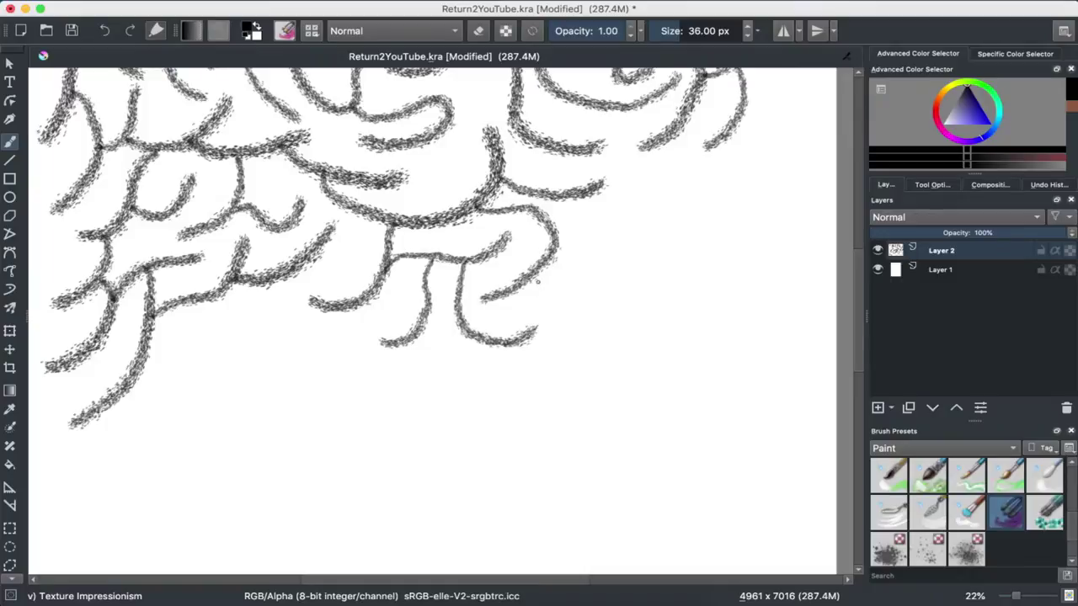
{"action": "left_click_drag", "start_coordinate": [537, 281], "coordinate": [551, 366]}
{"action": "left_click_drag", "start_coordinate": [551, 259], "coordinate": [586, 304]}
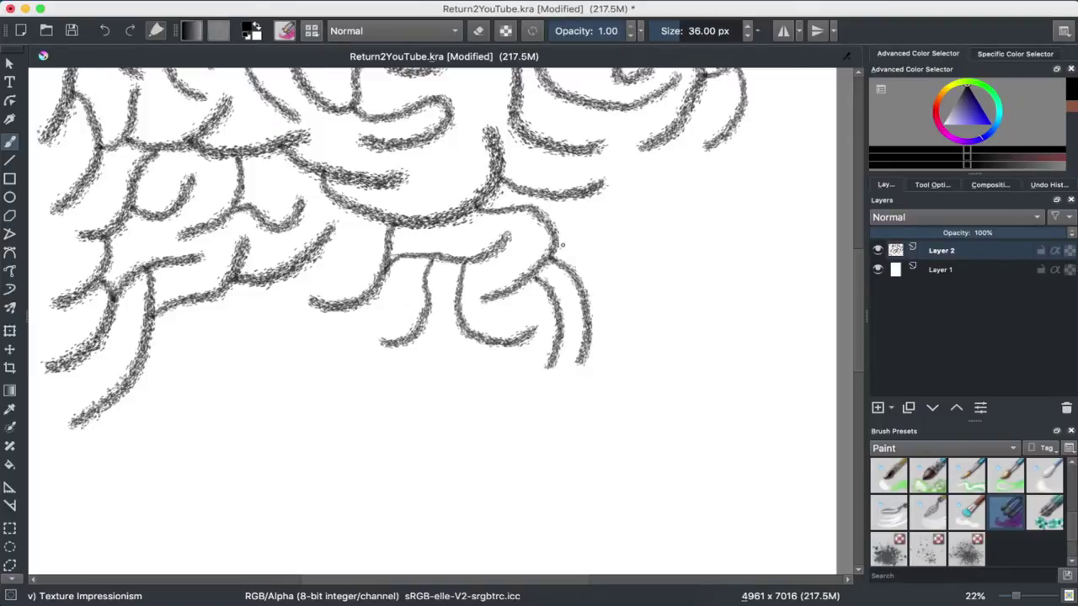
Link rising curves to the right curls and add a forked branch with hooked tips below them.
{"action": "mouse_move", "coordinate": [555, 246]}
{"action": "left_mouse_down"}
{"action": "mouse_move", "coordinate": [611, 231]}
{"action": "mouse_move", "coordinate": [630, 161]}
{"action": "left_mouse_up"}
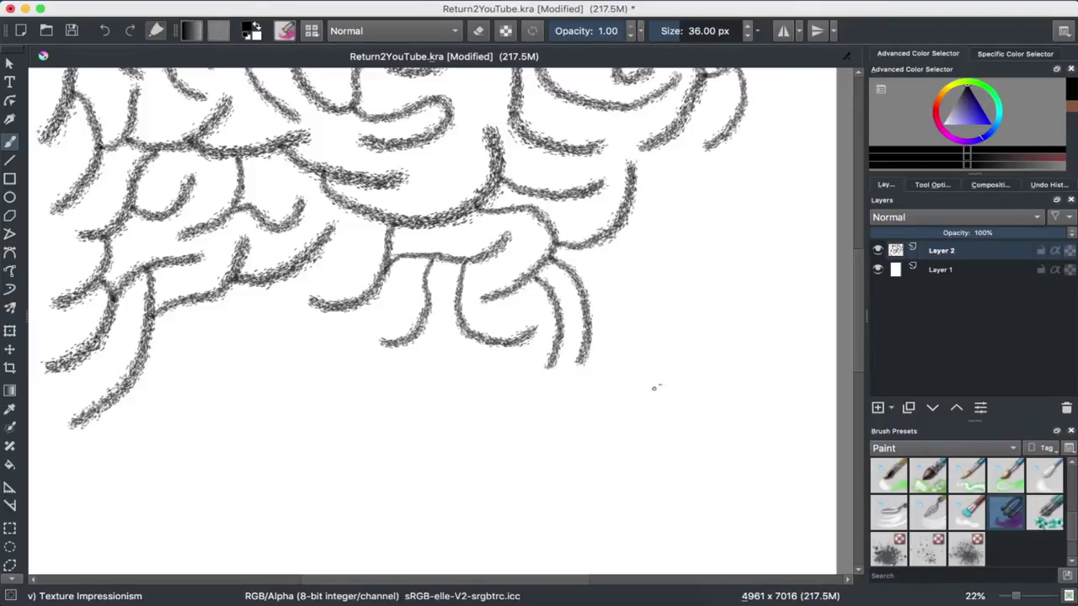
{"action": "left_click_drag", "start_coordinate": [629, 199], "coordinate": [697, 175]}
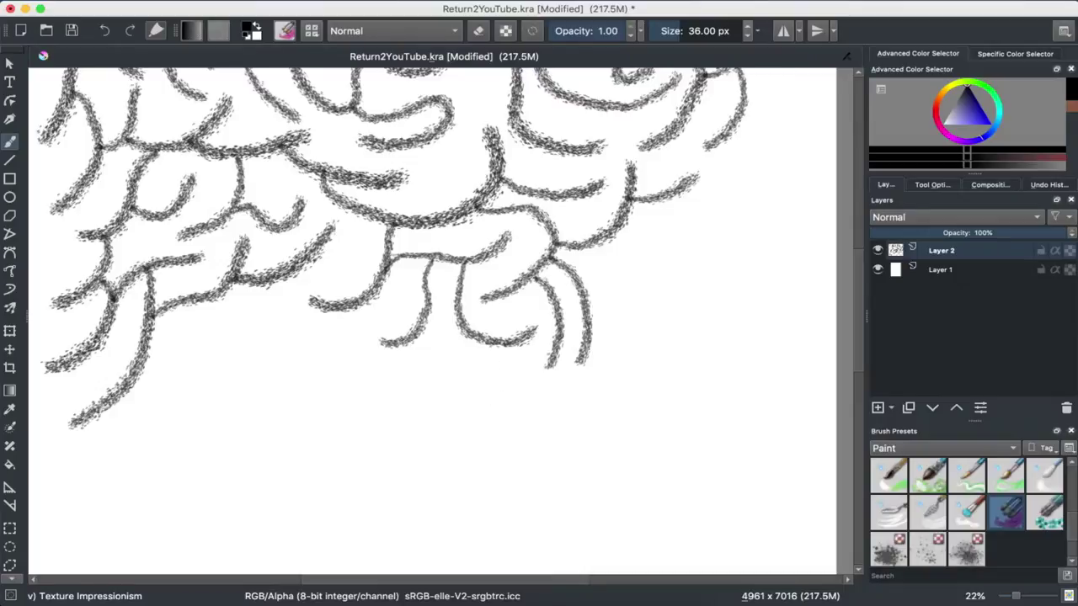
{"action": "left_click_drag", "start_coordinate": [674, 197], "coordinate": [770, 127]}
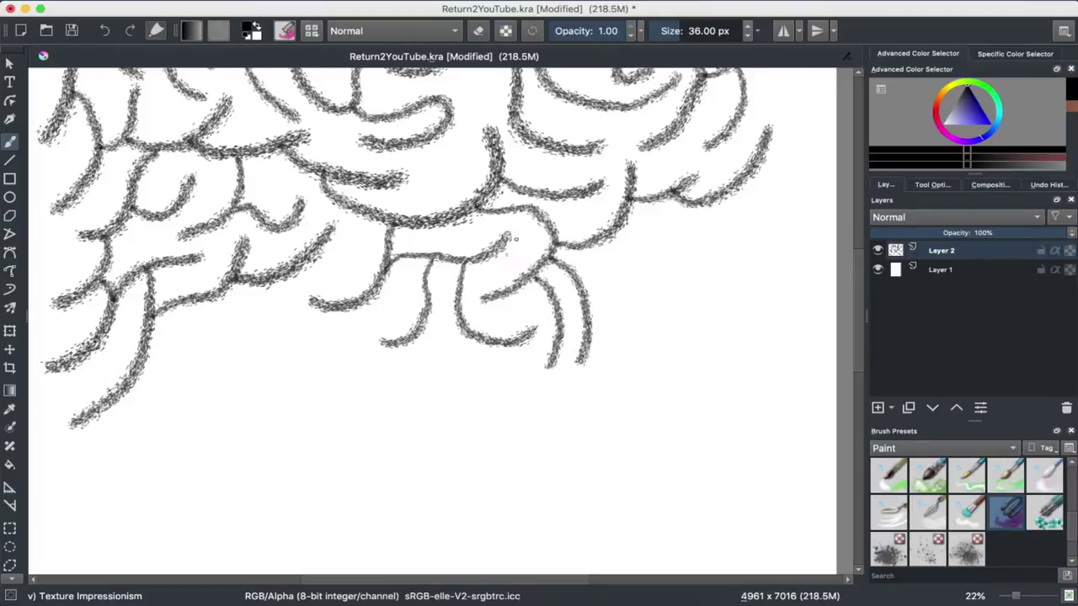
{"action": "left_click_drag", "start_coordinate": [622, 224], "coordinate": [612, 311]}
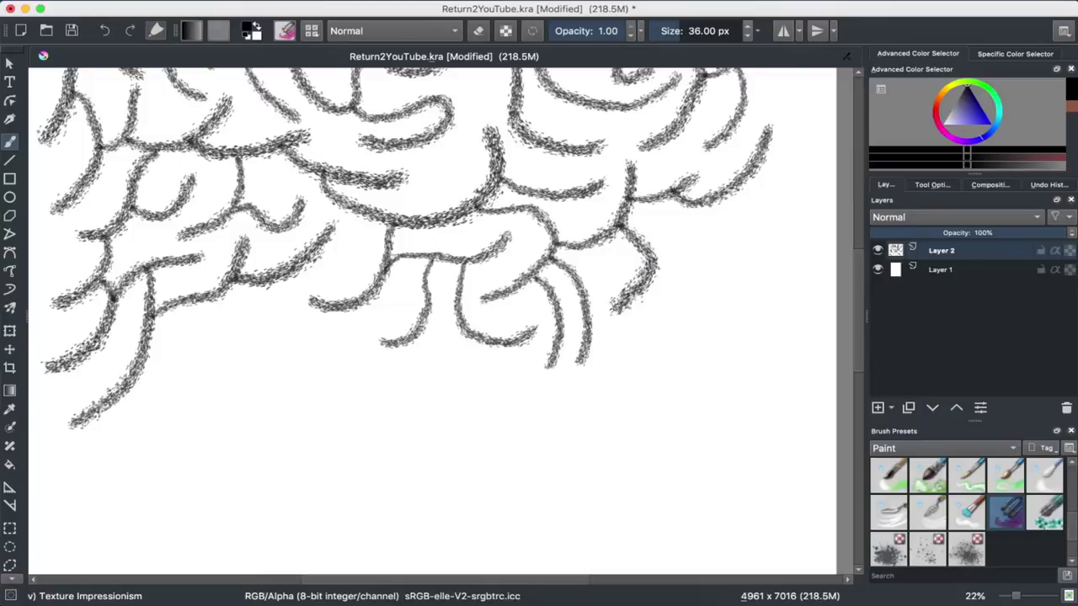
{"action": "left_click_drag", "start_coordinate": [652, 263], "coordinate": [739, 224]}
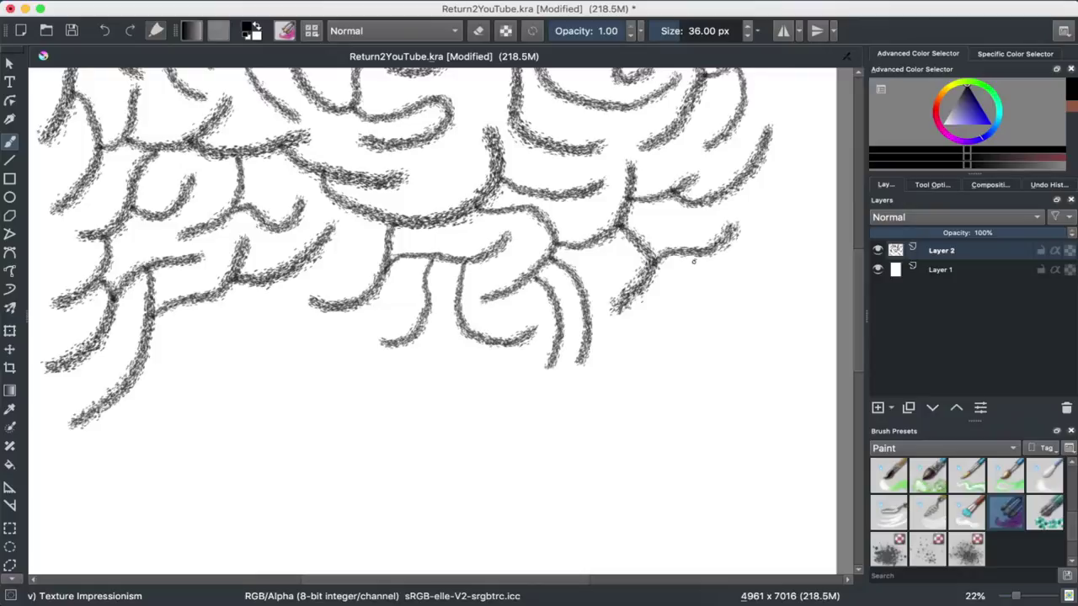
{"action": "left_click_drag", "start_coordinate": [698, 257], "coordinate": [630, 344]}
{"action": "mouse_move", "coordinate": [686, 304]}
{"action": "left_mouse_down"}
{"action": "mouse_move", "coordinate": [722, 288]}
{"action": "mouse_move", "coordinate": [750, 250]}
{"action": "left_mouse_up"}
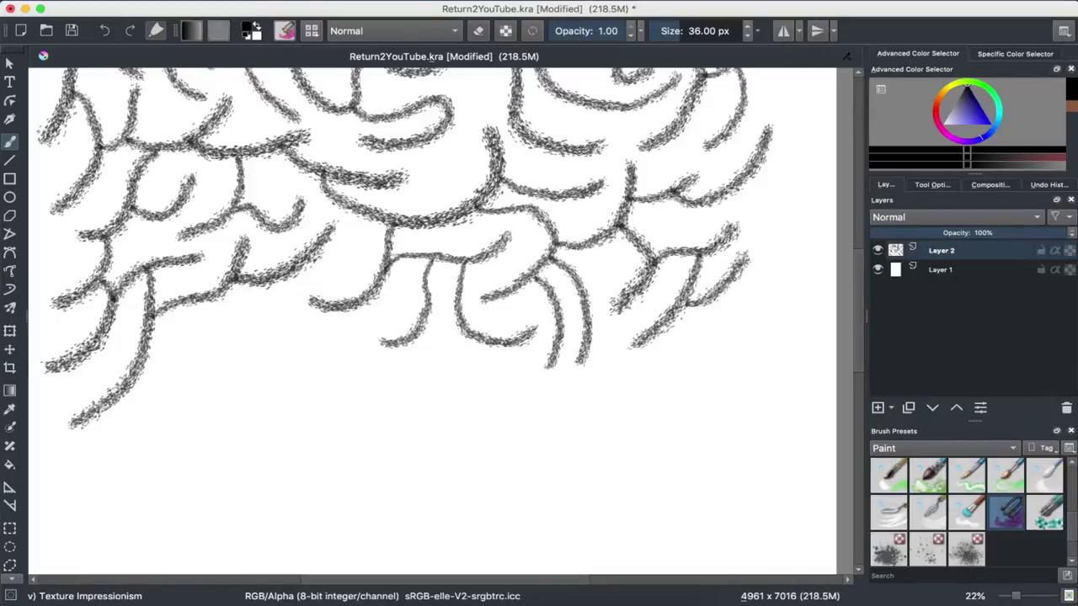
Paint vine strokes near the page's right edge, including a long stroke running down it.
{"action": "scroll", "coordinate": [734, 278], "scroll_direction": "up", "scroll_amount": 5}
{"action": "scroll", "coordinate": [734, 279], "scroll_direction": "right", "scroll_amount": 3}
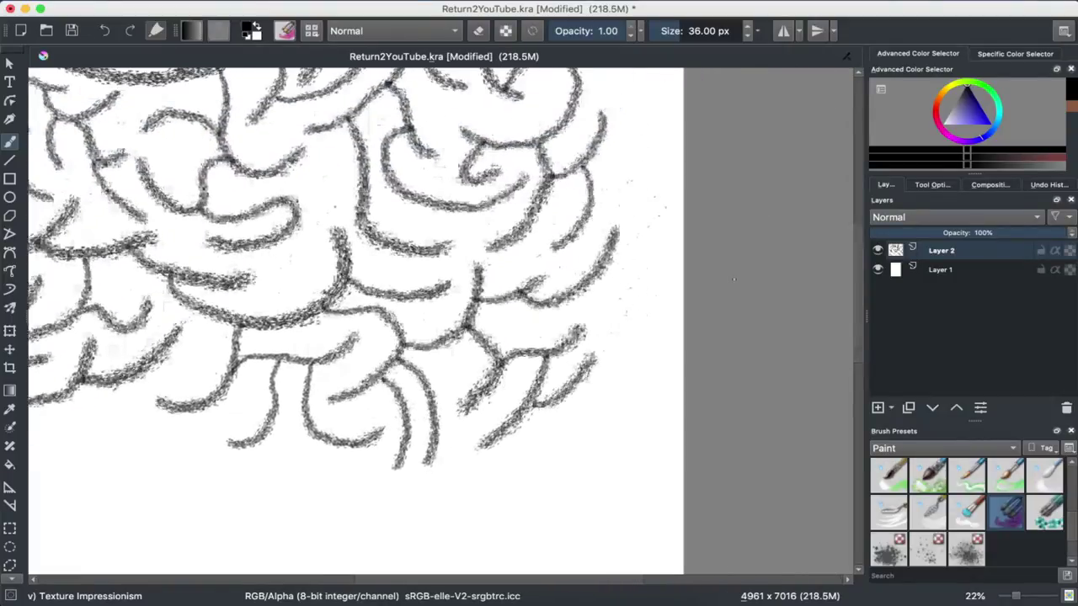
{"action": "scroll", "coordinate": [734, 278], "scroll_direction": "up", "scroll_amount": 1}
{"action": "scroll", "coordinate": [734, 278], "scroll_direction": "right", "scroll_amount": 1}
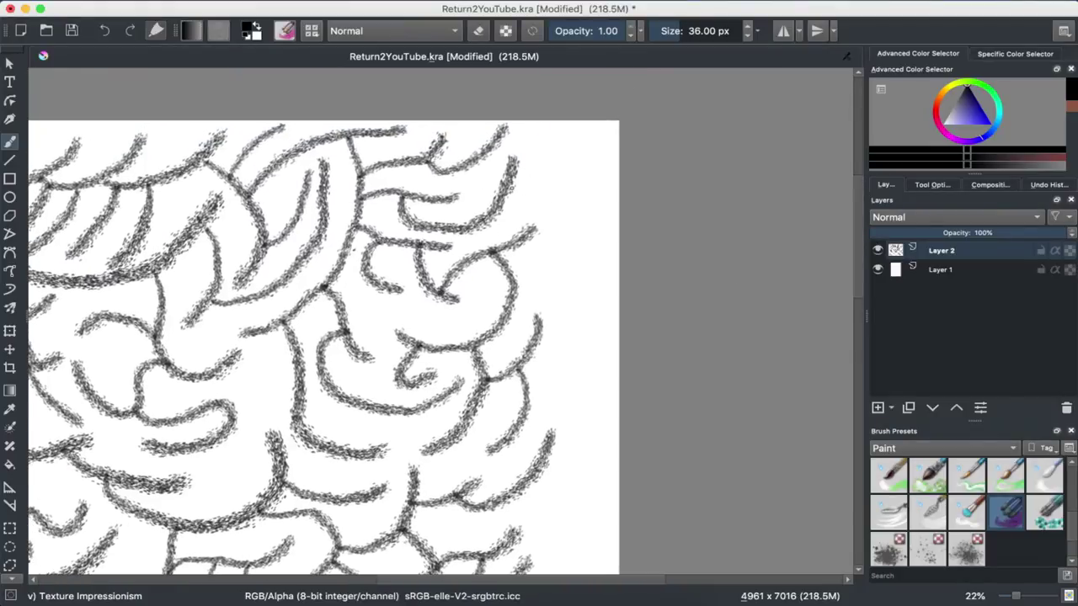
{"action": "left_click_drag", "start_coordinate": [509, 185], "coordinate": [581, 135]}
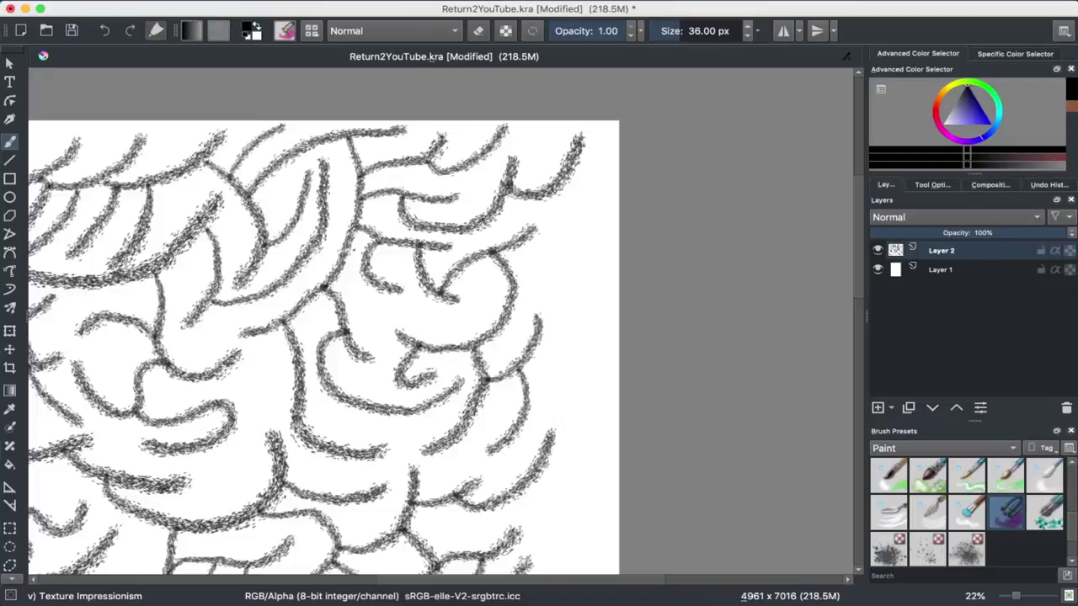
{"action": "left_click_drag", "start_coordinate": [551, 189], "coordinate": [532, 287]}
{"action": "mouse_move", "coordinate": [563, 253]}
{"action": "left_mouse_down"}
{"action": "mouse_move", "coordinate": [577, 295]}
{"action": "mouse_move", "coordinate": [562, 352]}
{"action": "left_mouse_up"}
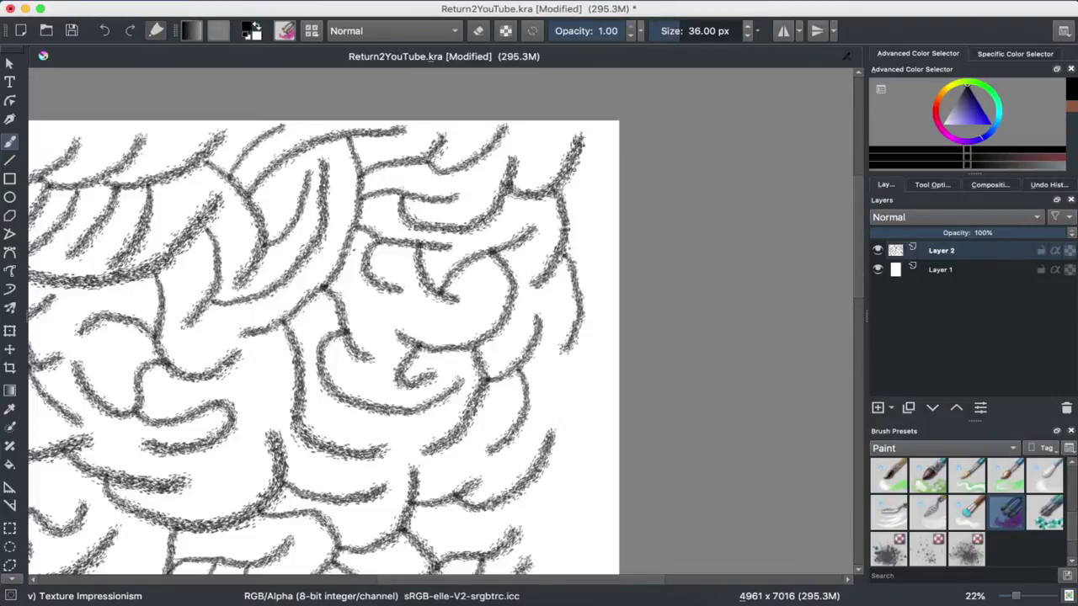
{"action": "mouse_move", "coordinate": [581, 174]}
{"action": "left_mouse_down"}
{"action": "mouse_move", "coordinate": [599, 211]}
{"action": "mouse_move", "coordinate": [581, 282]}
{"action": "mouse_move", "coordinate": [581, 383]}
{"action": "mouse_move", "coordinate": [591, 370]}
{"action": "mouse_move", "coordinate": [543, 516]}
{"action": "left_mouse_up"}
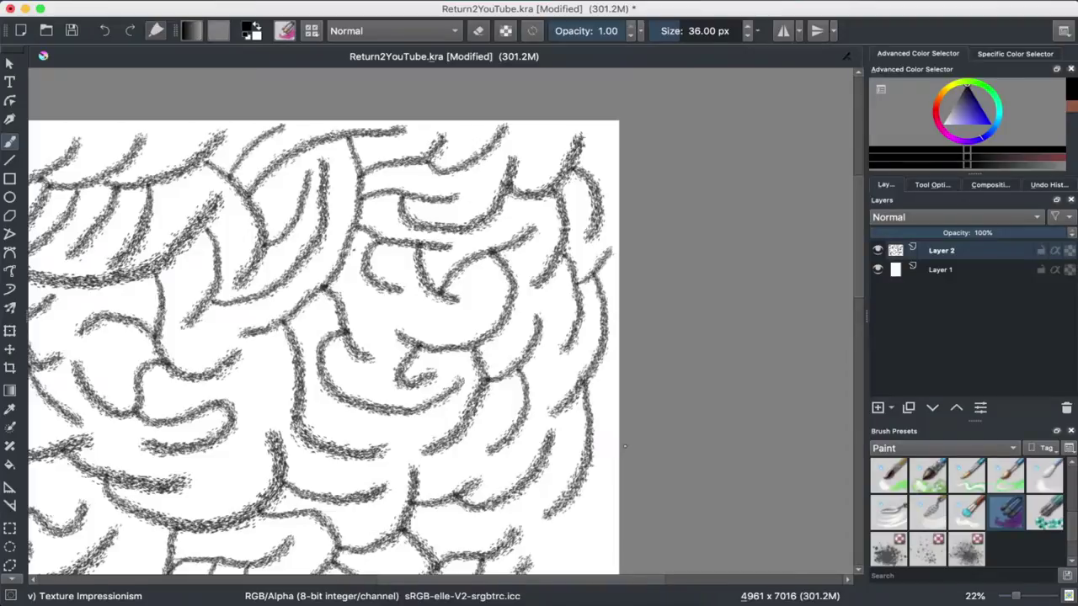
Curve vines down the right side, ending in a hooked curl at the lower right.
{"action": "scroll", "coordinate": [624, 446], "scroll_direction": "down", "scroll_amount": 5}
{"action": "scroll", "coordinate": [624, 446], "scroll_direction": "down", "scroll_amount": 5}
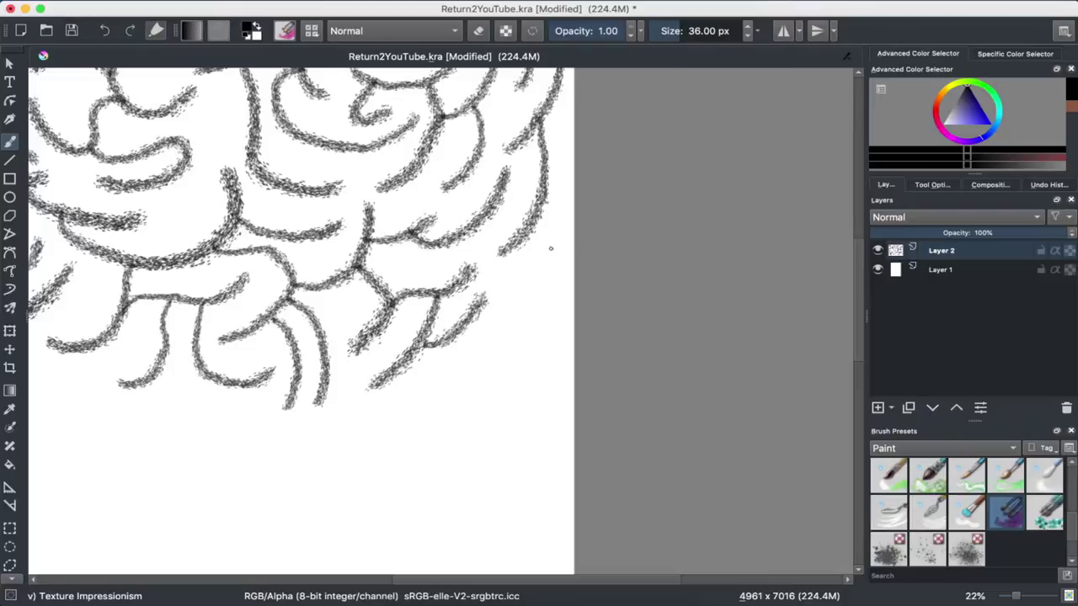
{"action": "mouse_move", "coordinate": [528, 242]}
{"action": "left_mouse_down"}
{"action": "mouse_move", "coordinate": [532, 288]}
{"action": "mouse_move", "coordinate": [459, 366]}
{"action": "left_mouse_up"}
{"action": "left_click_drag", "start_coordinate": [531, 304], "coordinate": [518, 411]}
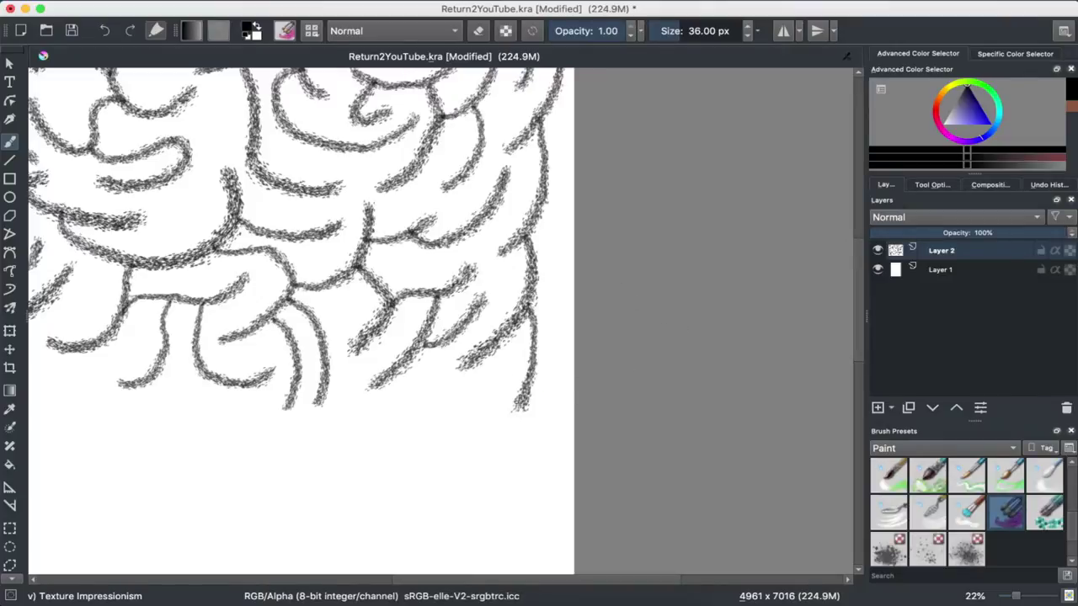
{"action": "left_click_drag", "start_coordinate": [519, 408], "coordinate": [453, 435]}
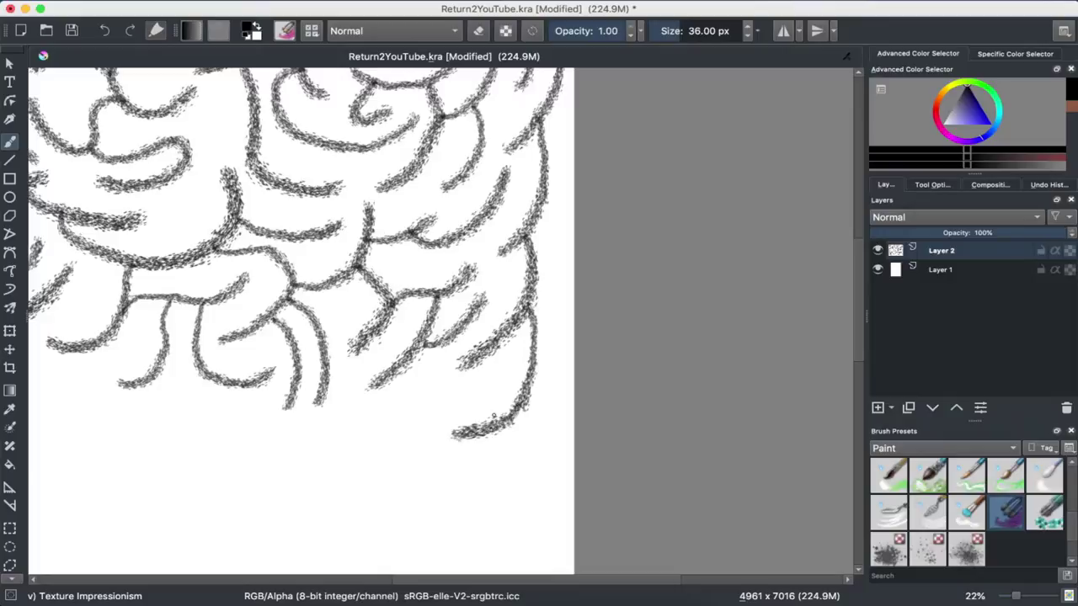
{"action": "mouse_move", "coordinate": [477, 358]}
{"action": "left_mouse_down"}
{"action": "mouse_move", "coordinate": [406, 392]}
{"action": "mouse_move", "coordinate": [503, 483]}
{"action": "mouse_move", "coordinate": [536, 439]}
{"action": "left_mouse_up"}
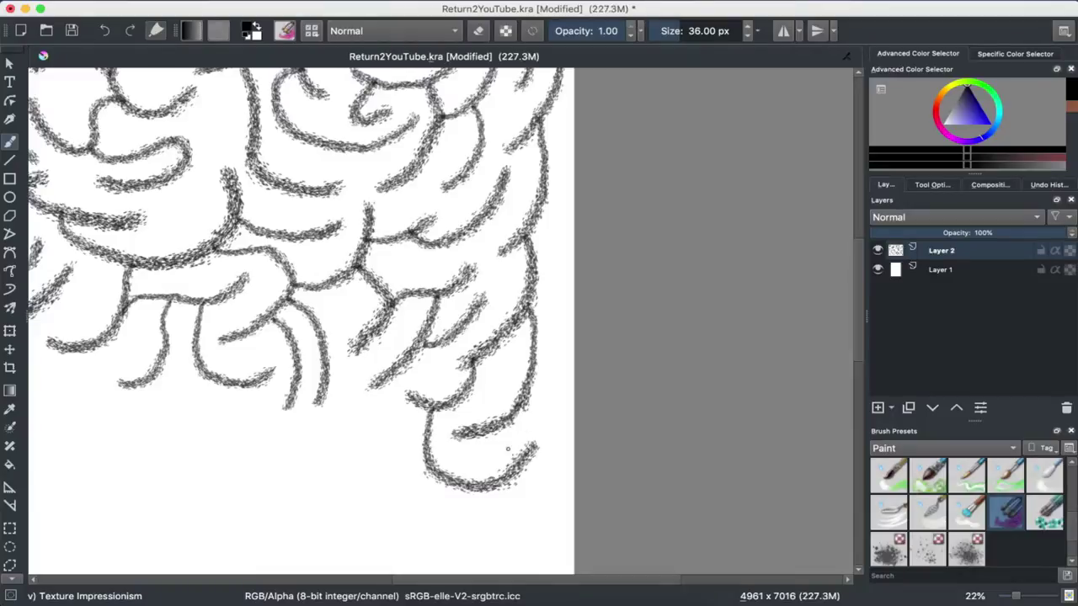
{"action": "scroll", "coordinate": [508, 448], "scroll_direction": "down", "scroll_amount": 1}
Extend the hook-shaped vine into the blank area with two branches hanging below it.
{"action": "scroll", "coordinate": [508, 449], "scroll_direction": "down", "scroll_amount": 5}
{"action": "scroll", "coordinate": [507, 448], "scroll_direction": "down", "scroll_amount": 3}
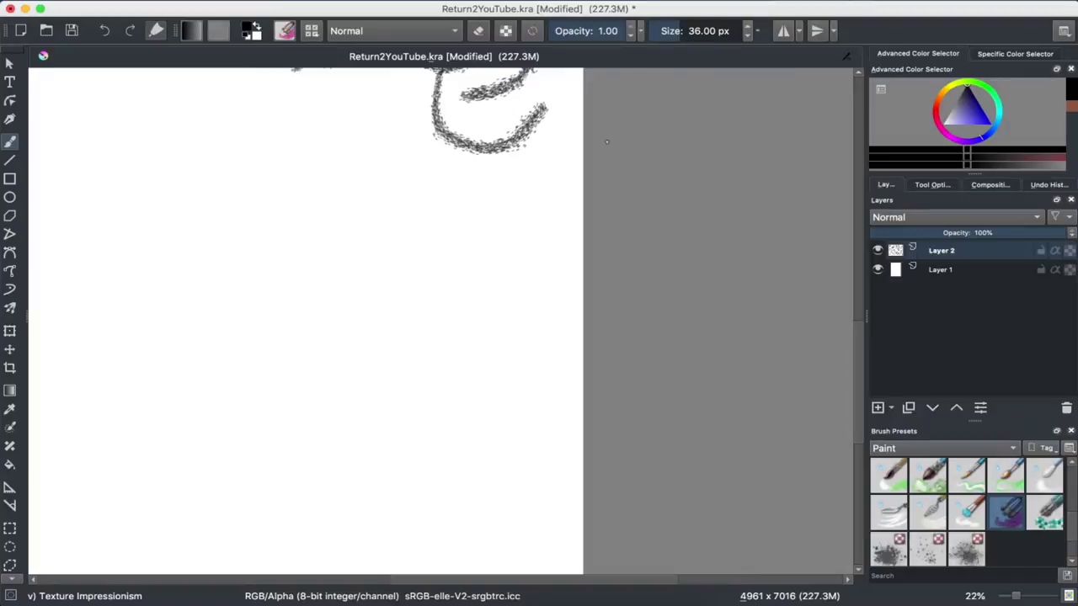
{"action": "left_click_drag", "start_coordinate": [522, 135], "coordinate": [545, 218]}
{"action": "left_click_drag", "start_coordinate": [512, 148], "coordinate": [491, 240]}
{"action": "mouse_move", "coordinate": [452, 141]}
{"action": "left_mouse_down"}
{"action": "mouse_move", "coordinate": [446, 194]}
{"action": "mouse_move", "coordinate": [571, 281]}
{"action": "left_mouse_up"}
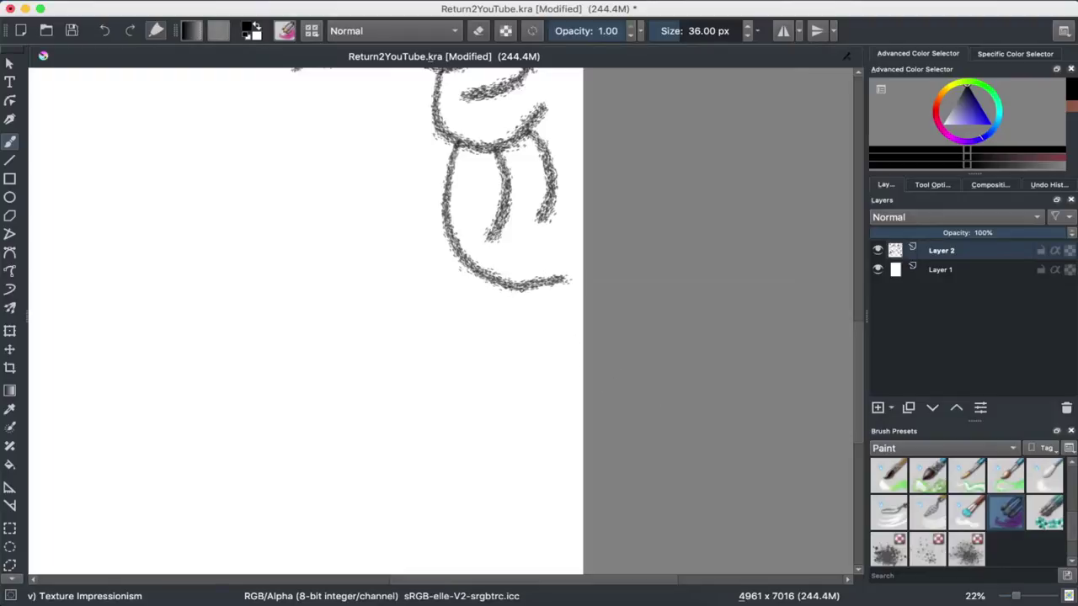
Add diagonal and vertical branches under the curve, spreading leftward.
{"action": "mouse_move", "coordinate": [539, 286]}
{"action": "left_mouse_down"}
{"action": "mouse_move", "coordinate": [530, 299]}
{"action": "mouse_move", "coordinate": [571, 364]}
{"action": "left_mouse_up"}
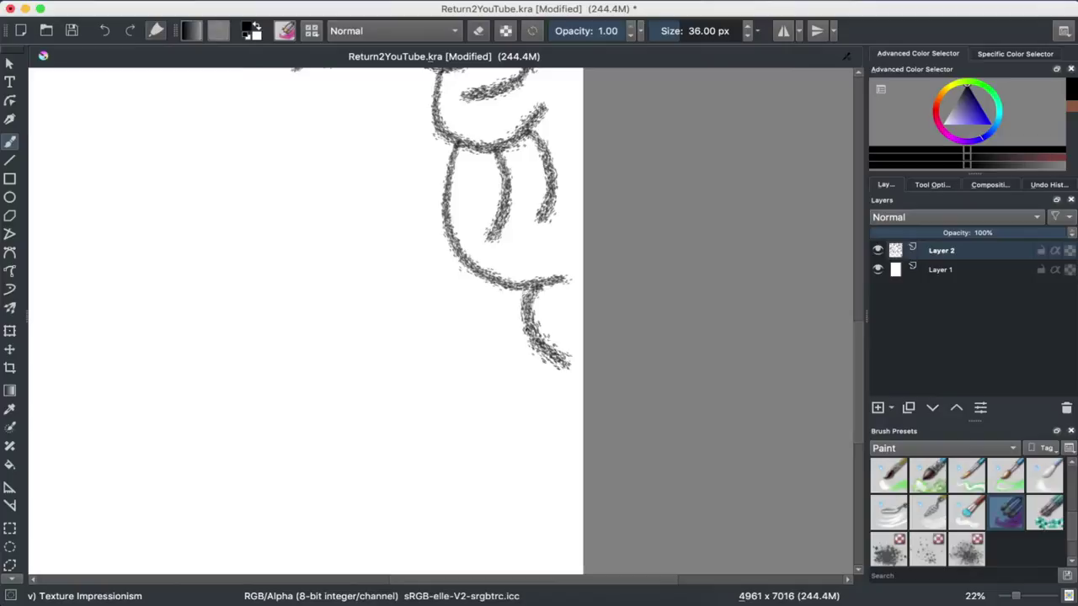
{"action": "mouse_move", "coordinate": [530, 326]}
{"action": "left_mouse_down"}
{"action": "mouse_move", "coordinate": [487, 331]}
{"action": "mouse_move", "coordinate": [419, 273]}
{"action": "mouse_move", "coordinate": [383, 314]}
{"action": "mouse_move", "coordinate": [412, 347]}
{"action": "left_mouse_up"}
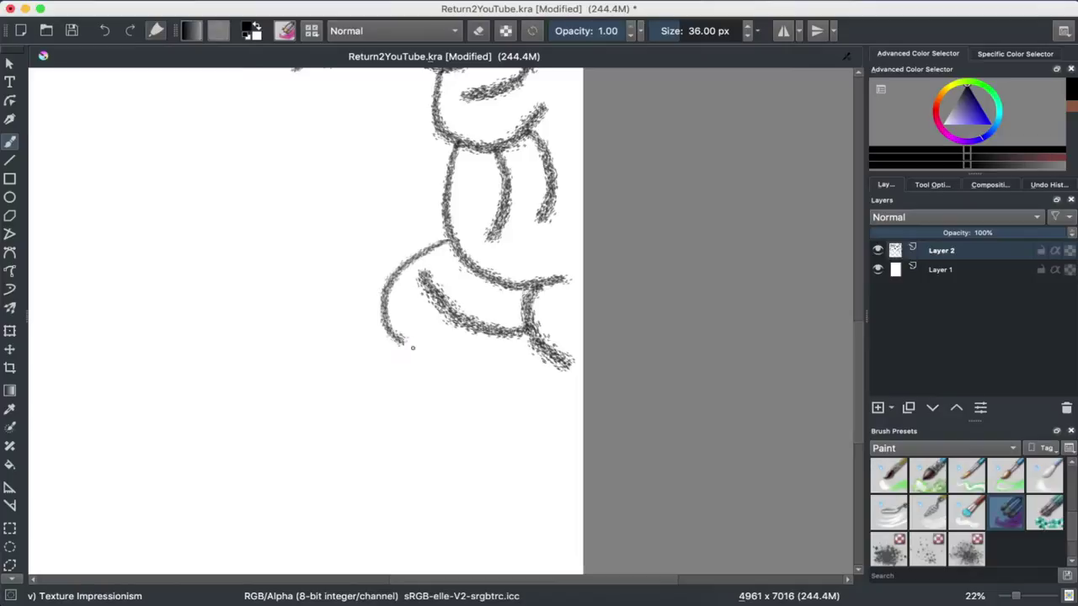
{"action": "mouse_move", "coordinate": [449, 304]}
{"action": "left_mouse_down"}
{"action": "mouse_move", "coordinate": [426, 395]}
{"action": "mouse_move", "coordinate": [394, 394]}
{"action": "left_mouse_up"}
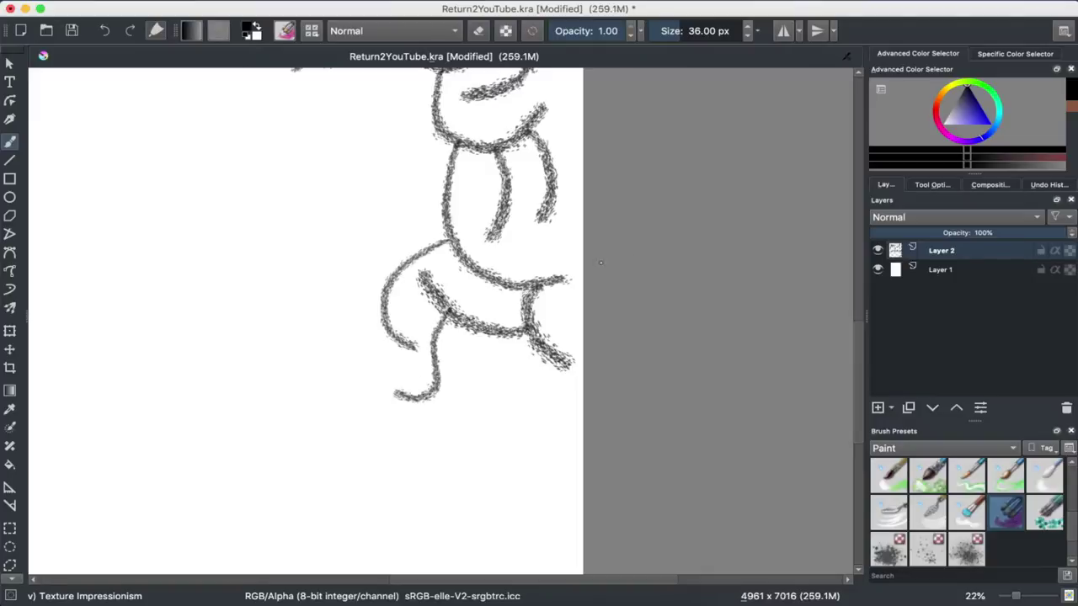
{"action": "mouse_move", "coordinate": [473, 328]}
{"action": "left_mouse_down"}
{"action": "mouse_move", "coordinate": [473, 397]}
{"action": "mouse_move", "coordinate": [459, 428]}
{"action": "left_mouse_up"}
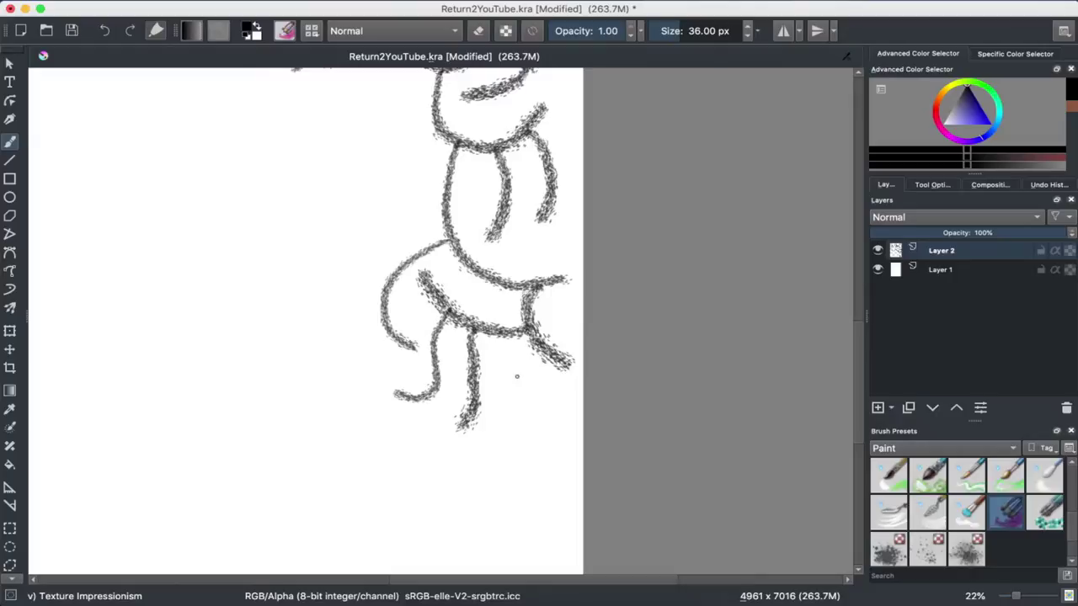
{"action": "left_click_drag", "start_coordinate": [539, 349], "coordinate": [549, 443]}
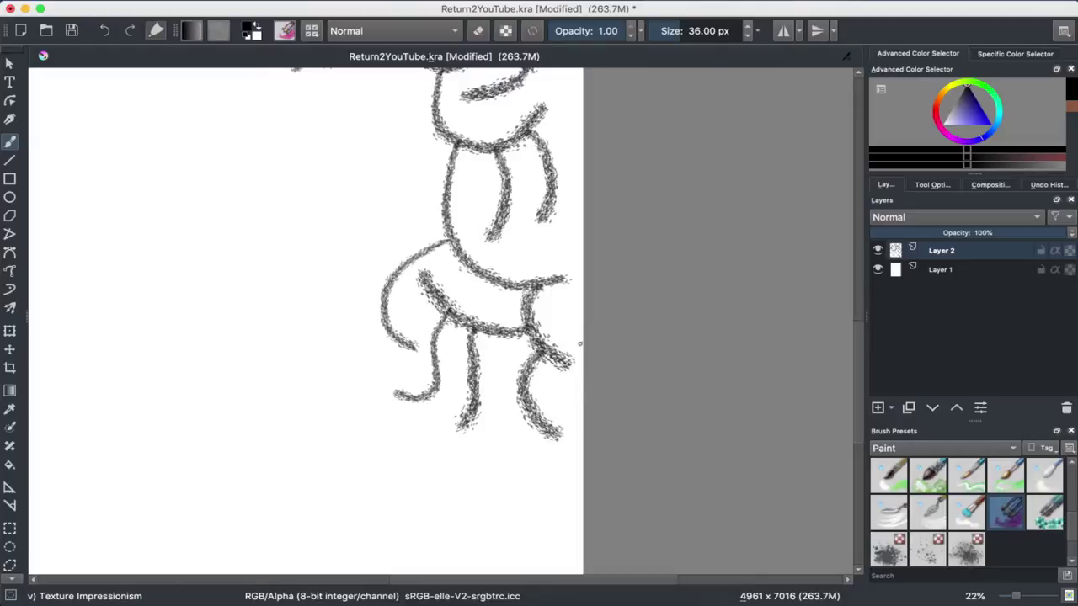
{"action": "mouse_move", "coordinate": [534, 413]}
{"action": "left_mouse_down"}
{"action": "mouse_move", "coordinate": [434, 474]}
{"action": "mouse_move", "coordinate": [364, 438]}
{"action": "left_mouse_up"}
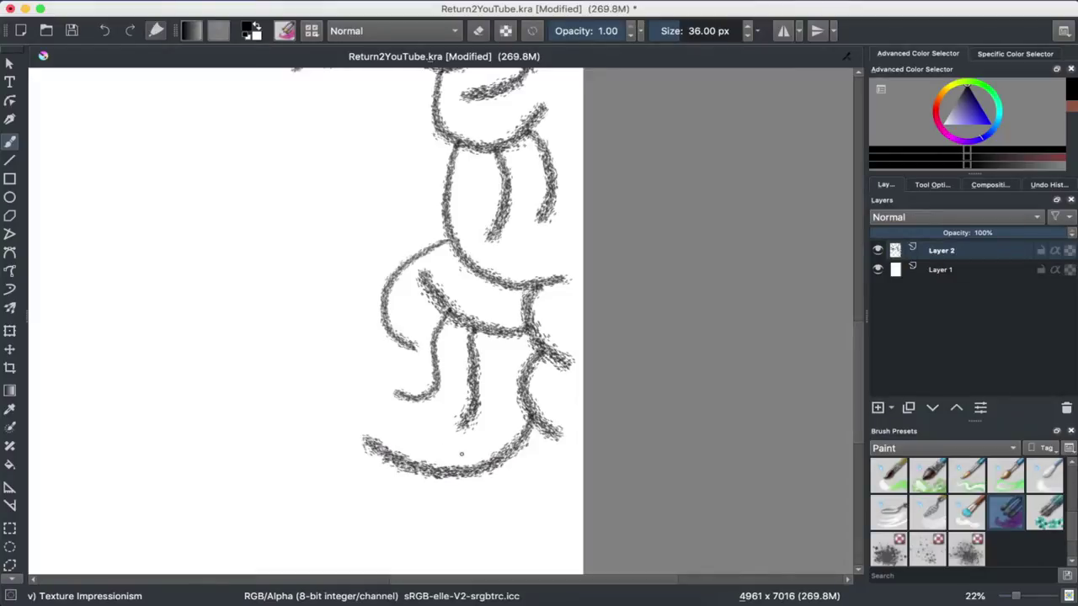
Draw a long bottom curve with a fan of drooping branch strokes beneath it.
{"action": "left_click_drag", "start_coordinate": [515, 448], "coordinate": [571, 495]}
{"action": "left_click_drag", "start_coordinate": [473, 472], "coordinate": [539, 512]}
{"action": "mouse_move", "coordinate": [423, 472]}
{"action": "left_mouse_down"}
{"action": "mouse_move", "coordinate": [446, 513]}
{"action": "mouse_move", "coordinate": [484, 543]}
{"action": "left_mouse_up"}
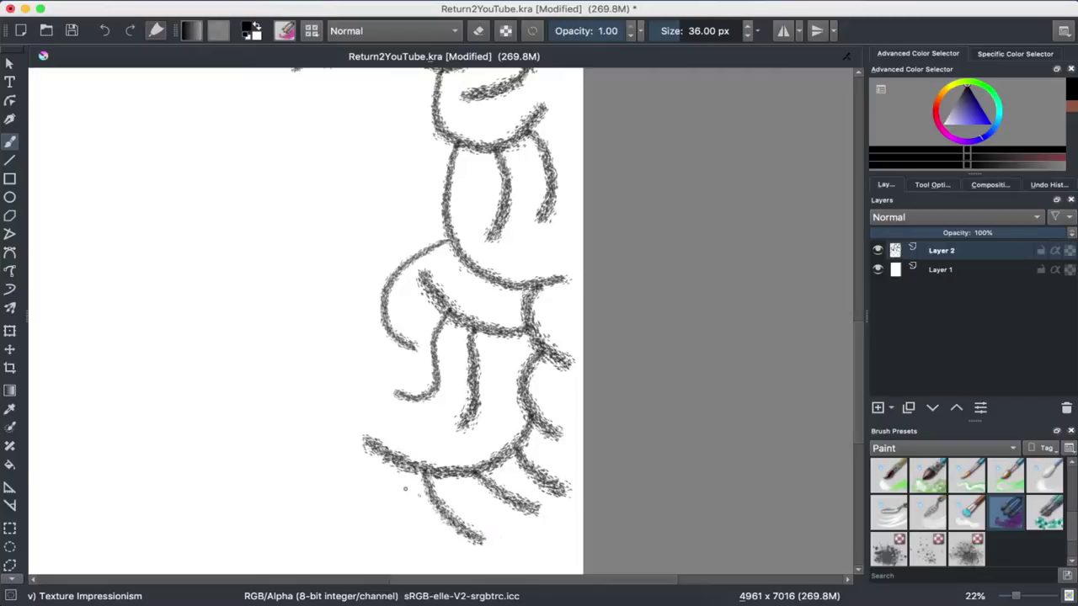
{"action": "mouse_move", "coordinate": [364, 439]}
{"action": "left_mouse_down"}
{"action": "mouse_move", "coordinate": [383, 512]}
{"action": "mouse_move", "coordinate": [442, 569]}
{"action": "left_mouse_up"}
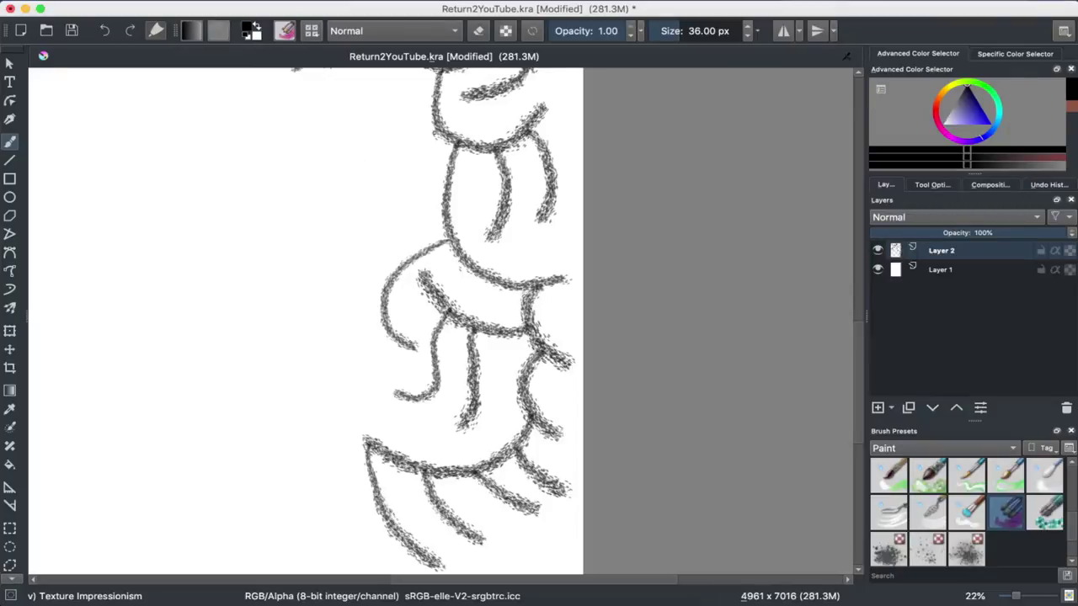
Sweep new vines down and left with hooked strokes, redrawing one short curve after undoing it.
{"action": "mouse_move", "coordinate": [438, 133]}
{"action": "left_mouse_down"}
{"action": "mouse_move", "coordinate": [383, 175]}
{"action": "mouse_move", "coordinate": [381, 197]}
{"action": "mouse_move", "coordinate": [335, 224]}
{"action": "mouse_move", "coordinate": [326, 284]}
{"action": "left_mouse_up"}
{"action": "mouse_move", "coordinate": [359, 205]}
{"action": "left_mouse_down"}
{"action": "mouse_move", "coordinate": [374, 227]}
{"action": "mouse_move", "coordinate": [357, 268]}
{"action": "left_mouse_up"}
{"action": "mouse_move", "coordinate": [381, 170]}
{"action": "left_mouse_down"}
{"action": "mouse_move", "coordinate": [280, 242]}
{"action": "mouse_move", "coordinate": [276, 293]}
{"action": "mouse_move", "coordinate": [332, 352]}
{"action": "left_mouse_up"}
{"action": "mouse_move", "coordinate": [295, 319]}
{"action": "left_mouse_down"}
{"action": "mouse_move", "coordinate": [320, 305]}
{"action": "mouse_move", "coordinate": [367, 327]}
{"action": "mouse_move", "coordinate": [377, 383]}
{"action": "mouse_move", "coordinate": [367, 354]}
{"action": "mouse_move", "coordinate": [321, 387]}
{"action": "mouse_move", "coordinate": [316, 423]}
{"action": "mouse_move", "coordinate": [347, 439]}
{"action": "mouse_move", "coordinate": [325, 495]}
{"action": "left_mouse_up"}
{"action": "mouse_move", "coordinate": [421, 399]}
{"action": "left_mouse_down"}
{"action": "mouse_move", "coordinate": [388, 433]}
{"action": "mouse_move", "coordinate": [353, 417]}
{"action": "left_mouse_up"}
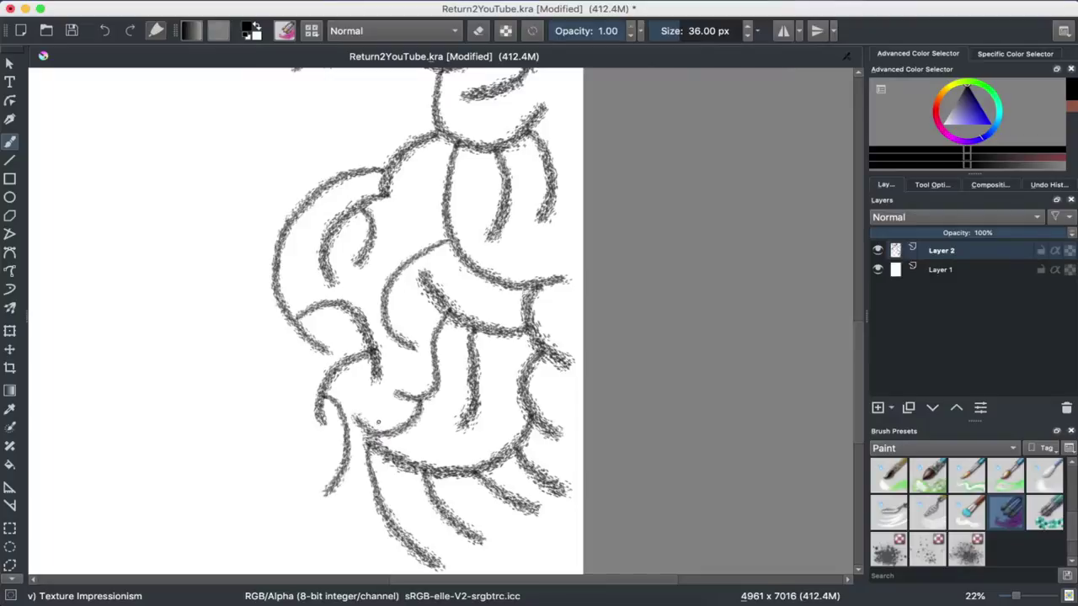
{"action": "key", "text": "ctrl+z"}
{"action": "left_click_drag", "start_coordinate": [422, 399], "coordinate": [352, 395]}
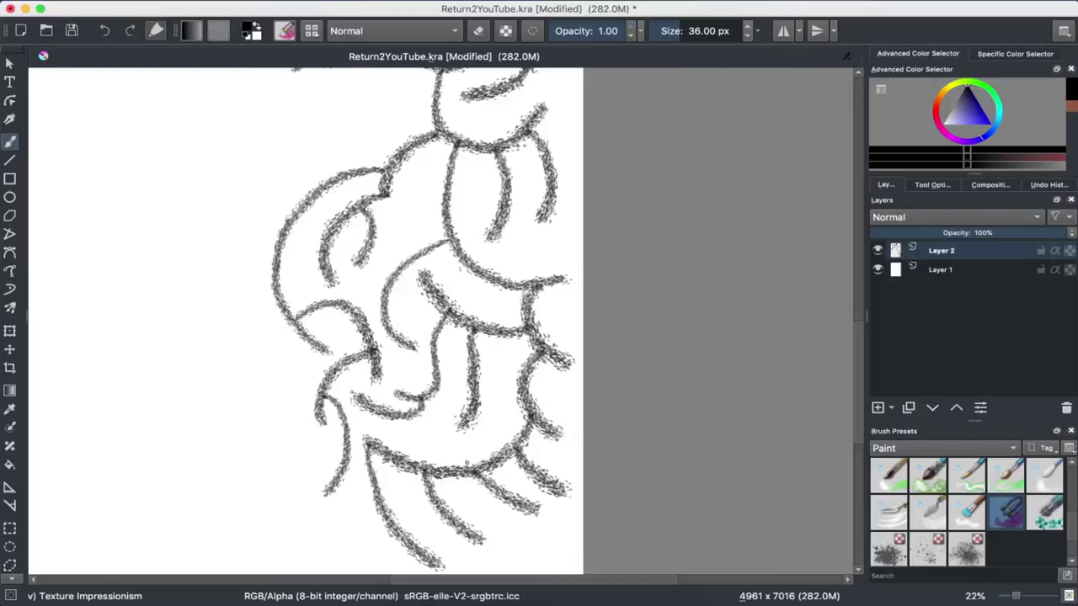
{"action": "scroll", "coordinate": [467, 463], "scroll_direction": "down", "scroll_amount": 1}
Add curling and hooked swirl strokes below the lowest branches.
{"action": "scroll", "coordinate": [466, 462], "scroll_direction": "down", "scroll_amount": 5}
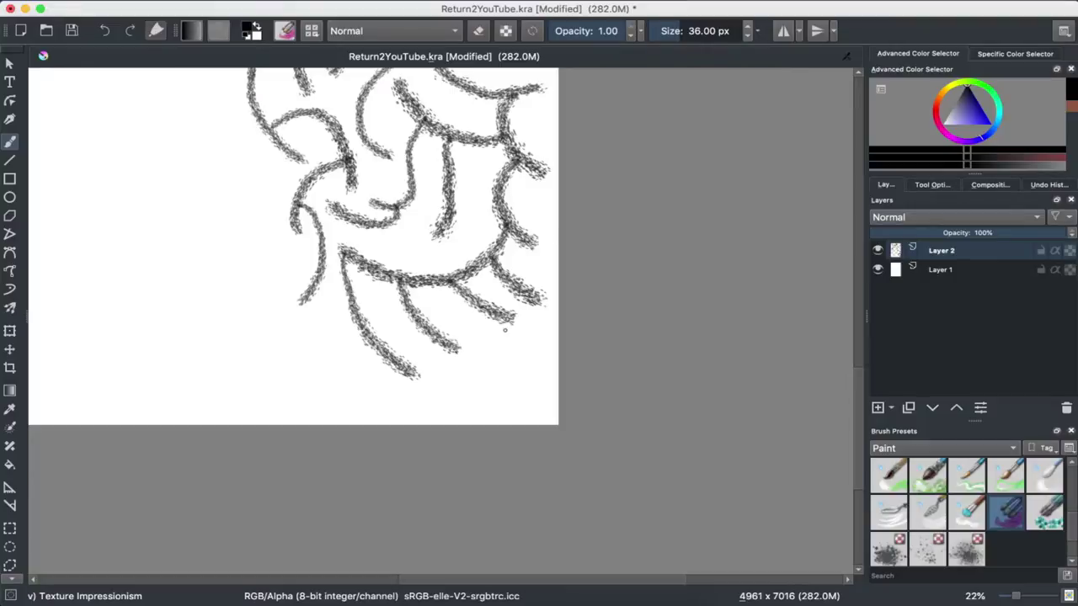
{"action": "left_click_drag", "start_coordinate": [505, 318], "coordinate": [543, 347]}
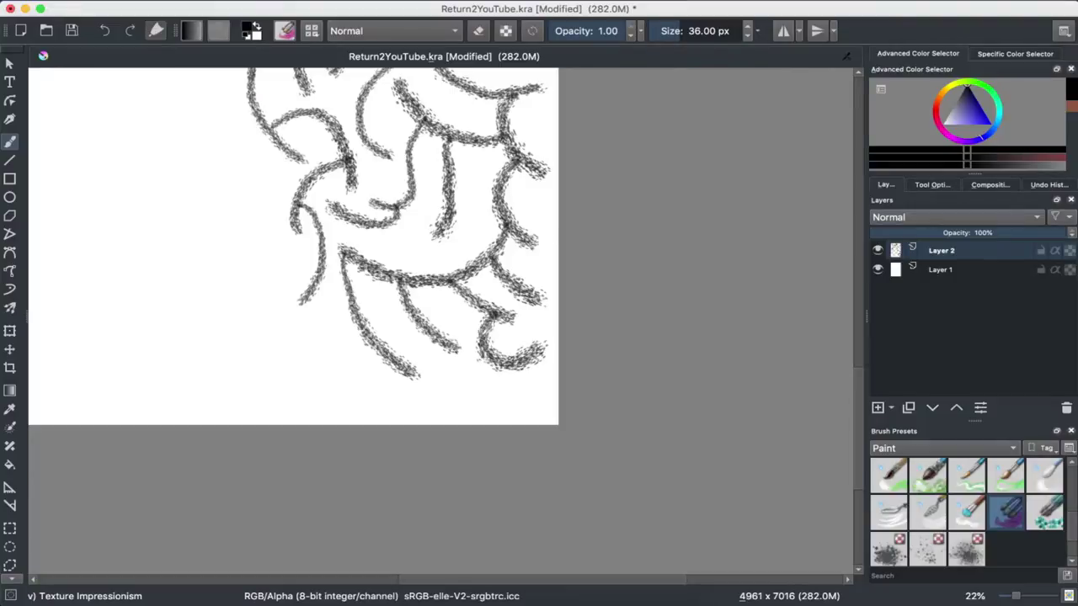
{"action": "left_click_drag", "start_coordinate": [434, 347], "coordinate": [522, 394]}
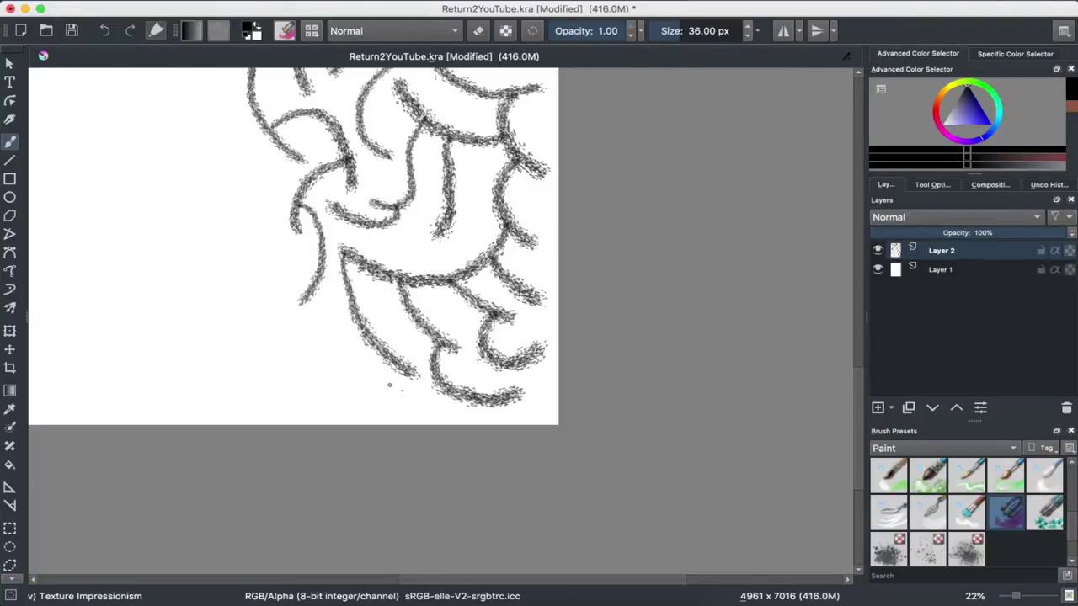
{"action": "mouse_move", "coordinate": [390, 363]}
{"action": "left_mouse_down"}
{"action": "mouse_move", "coordinate": [412, 405]}
{"action": "mouse_move", "coordinate": [431, 402]}
{"action": "left_mouse_up"}
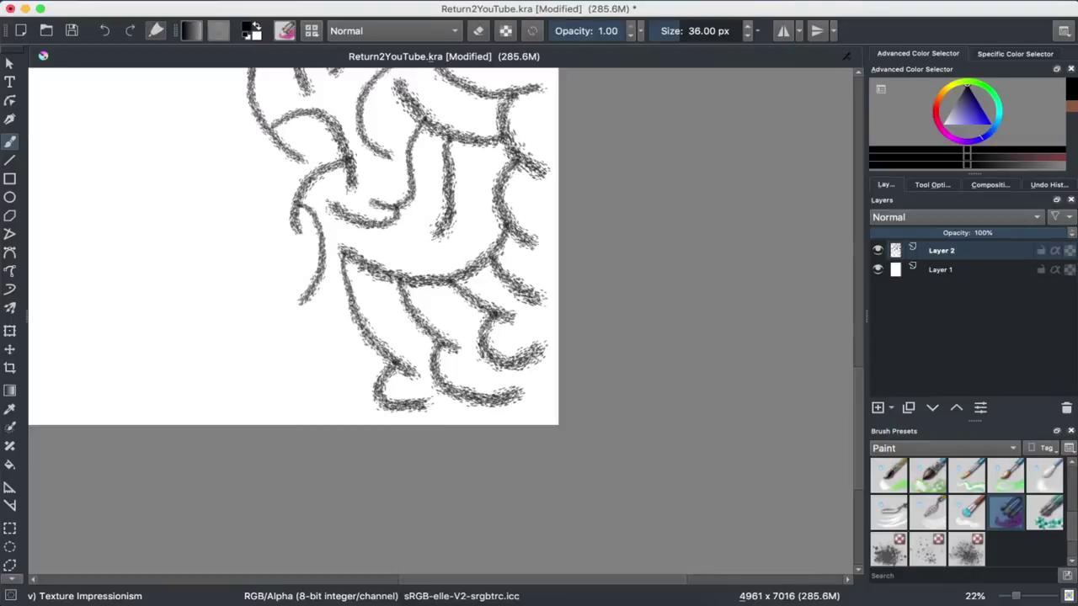
Paint vines curving toward the lower left, linking them with an upward and a curving connector.
{"action": "mouse_move", "coordinate": [353, 320]}
{"action": "left_mouse_down"}
{"action": "mouse_move", "coordinate": [328, 397]}
{"action": "mouse_move", "coordinate": [278, 254]}
{"action": "left_mouse_up"}
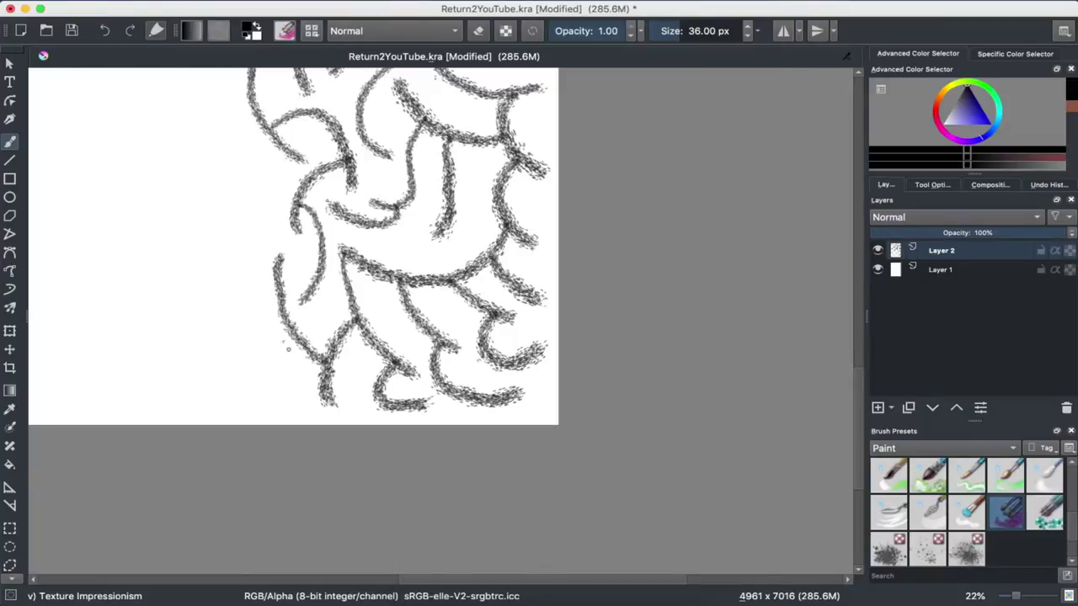
{"action": "left_click_drag", "start_coordinate": [299, 345], "coordinate": [255, 406]}
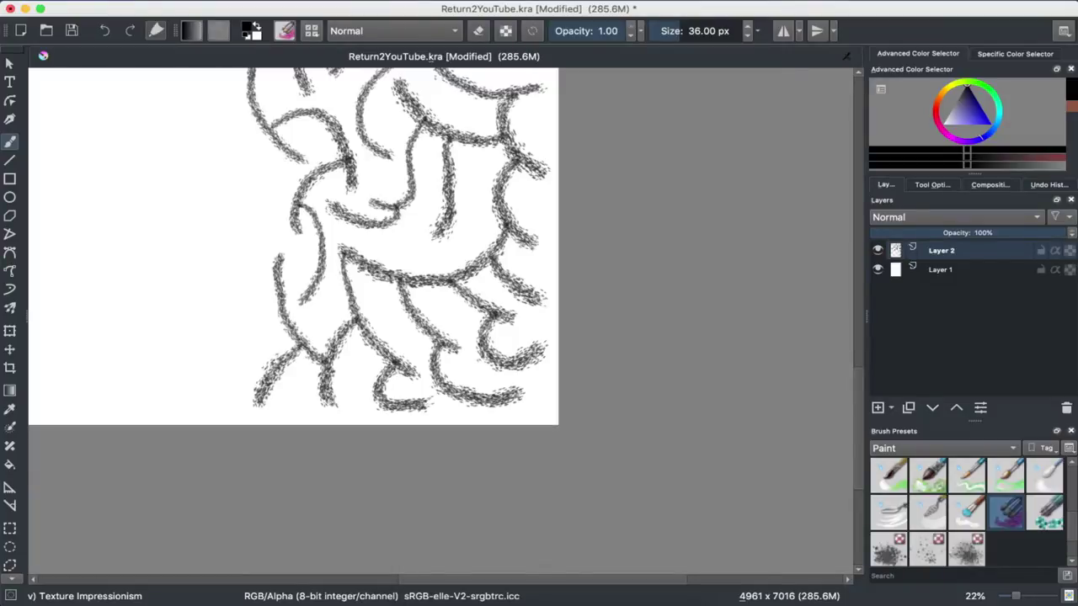
{"action": "left_click_drag", "start_coordinate": [265, 370], "coordinate": [184, 402]}
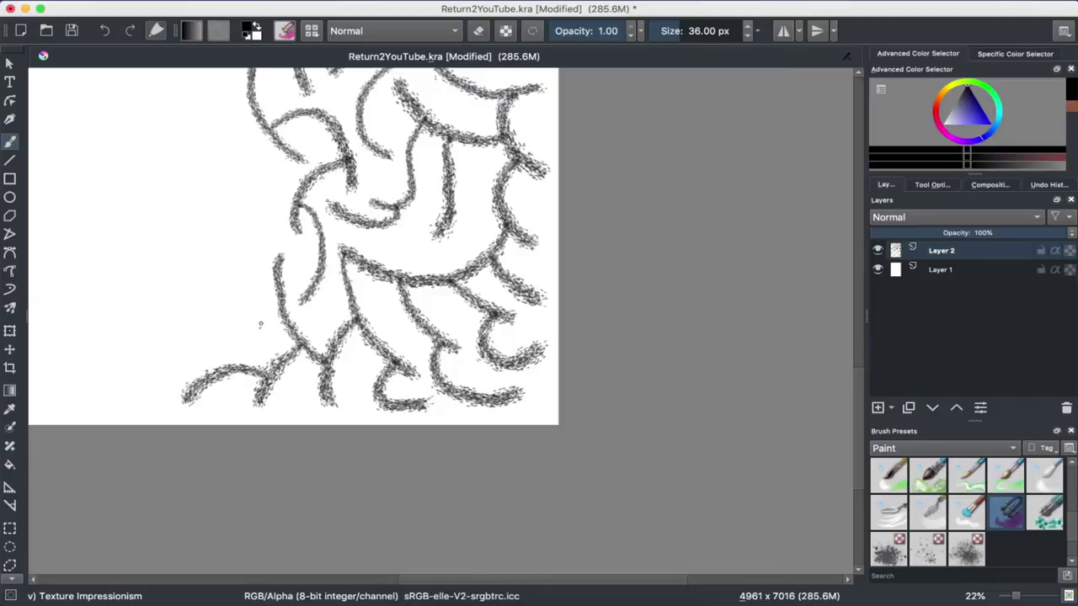
{"action": "left_click_drag", "start_coordinate": [279, 292], "coordinate": [271, 274]}
{"action": "left_click_drag", "start_coordinate": [250, 227], "coordinate": [289, 167]}
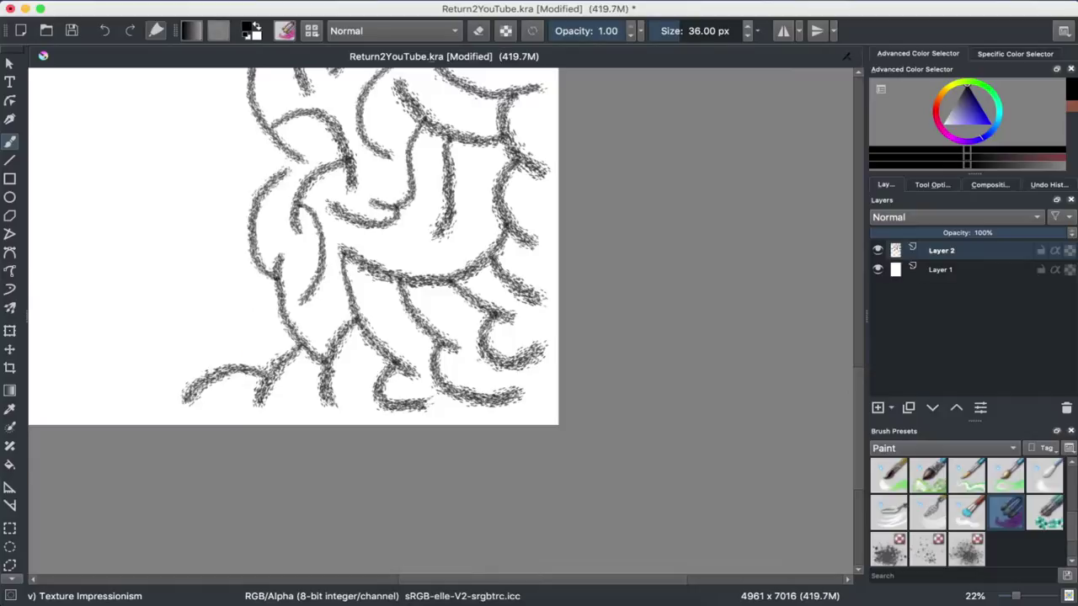
{"action": "mouse_move", "coordinate": [257, 263]}
{"action": "left_mouse_down"}
{"action": "mouse_move", "coordinate": [229, 324]}
{"action": "mouse_move", "coordinate": [264, 346]}
{"action": "mouse_move", "coordinate": [212, 334]}
{"action": "mouse_move", "coordinate": [150, 403]}
{"action": "left_mouse_up"}
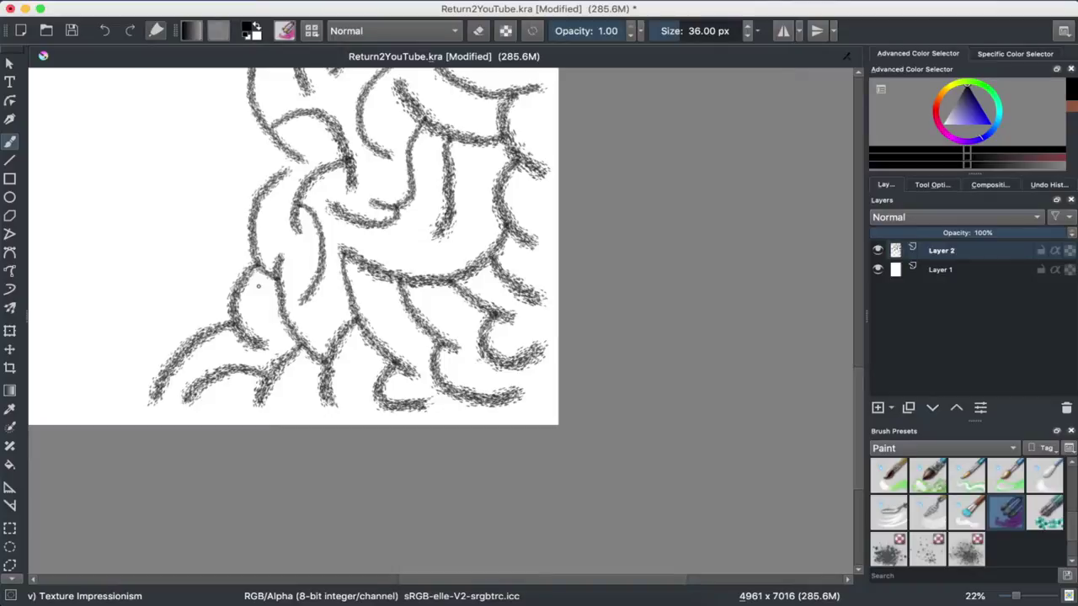
Extend a vine to the bottom-left corner and add thin rising sprigs and a curled branch.
{"action": "left_click_drag", "start_coordinate": [259, 286], "coordinate": [271, 268]}
{"action": "left_click_drag", "start_coordinate": [173, 367], "coordinate": [101, 406]}
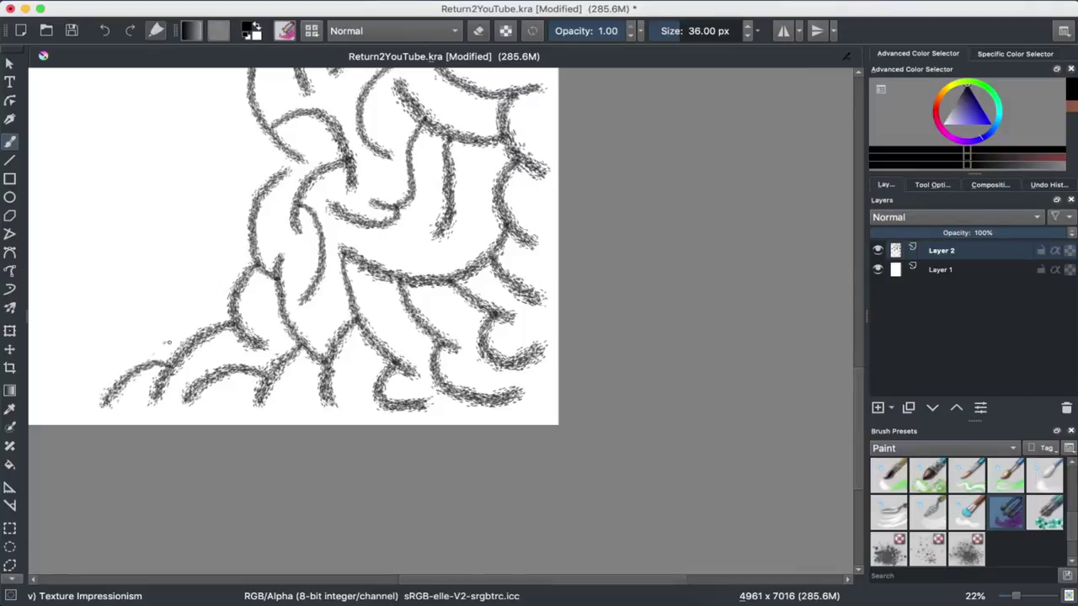
{"action": "left_click_drag", "start_coordinate": [137, 367], "coordinate": [149, 304]}
{"action": "left_click_drag", "start_coordinate": [201, 326], "coordinate": [236, 239]}
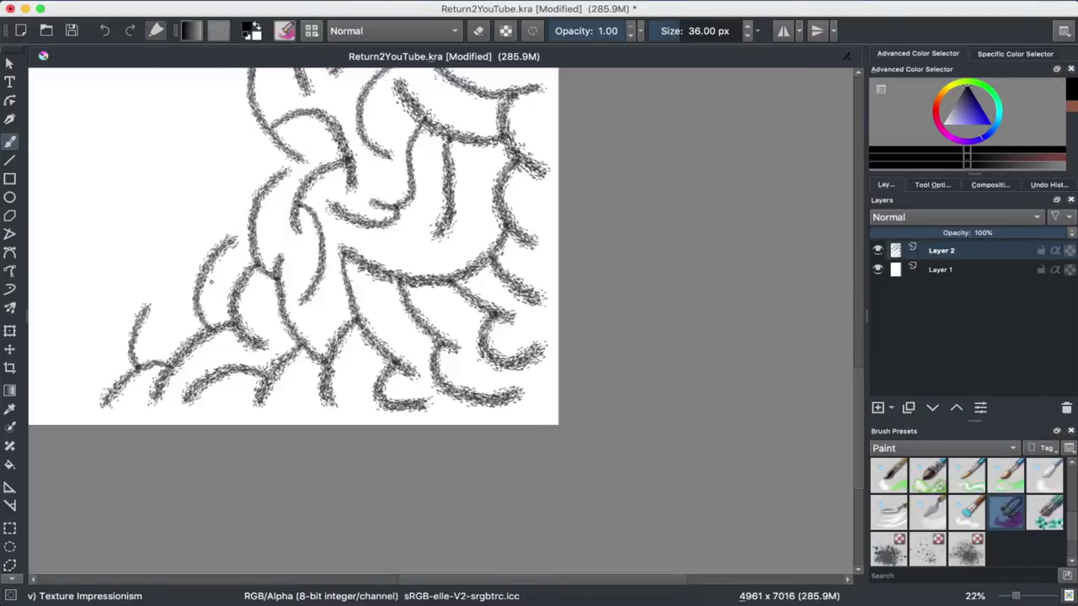
{"action": "left_click_drag", "start_coordinate": [257, 198], "coordinate": [243, 138]}
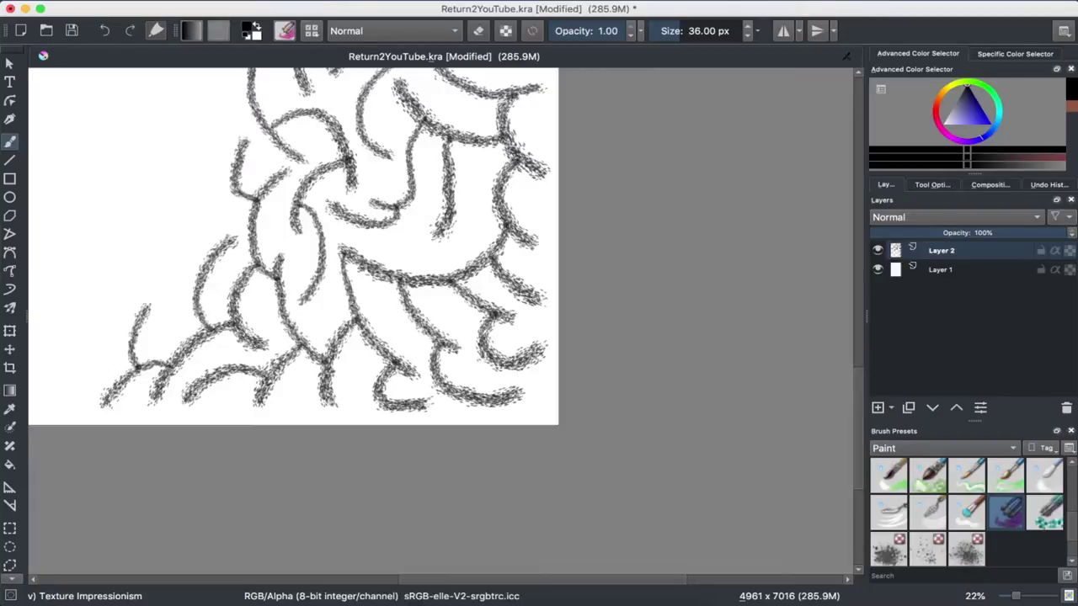
Paint a long horizontal vine across the lower pattern, extending it right and up at the end.
{"action": "scroll", "coordinate": [218, 200], "scroll_direction": "up", "scroll_amount": 5}
{"action": "scroll", "coordinate": [218, 201], "scroll_direction": "up", "scroll_amount": 5}
{"action": "scroll", "coordinate": [218, 200], "scroll_direction": "left", "scroll_amount": 5}
{"action": "scroll", "coordinate": [218, 200], "scroll_direction": "left", "scroll_amount": 5}
{"action": "scroll", "coordinate": [218, 200], "scroll_direction": "left", "scroll_amount": 3}
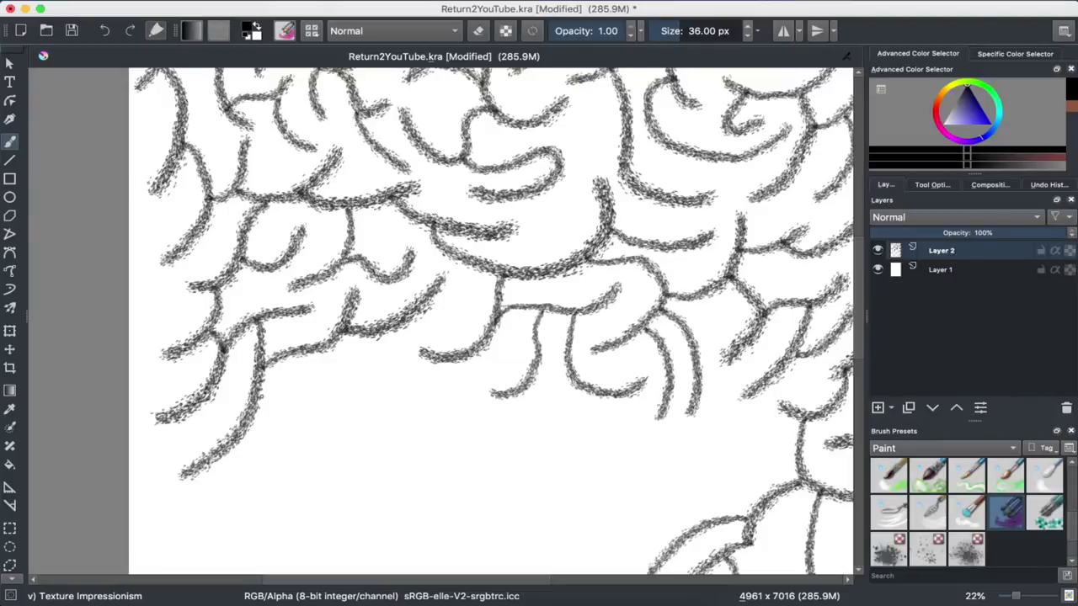
{"action": "mouse_move", "coordinate": [261, 394]}
{"action": "left_mouse_down"}
{"action": "mouse_move", "coordinate": [355, 355]}
{"action": "mouse_move", "coordinate": [377, 394]}
{"action": "mouse_move", "coordinate": [406, 364]}
{"action": "left_mouse_up"}
{"action": "mouse_move", "coordinate": [244, 431]}
{"action": "left_mouse_down"}
{"action": "mouse_move", "coordinate": [341, 411]}
{"action": "mouse_move", "coordinate": [405, 425]}
{"action": "mouse_move", "coordinate": [435, 387]}
{"action": "mouse_move", "coordinate": [531, 428]}
{"action": "mouse_move", "coordinate": [573, 406]}
{"action": "left_mouse_up"}
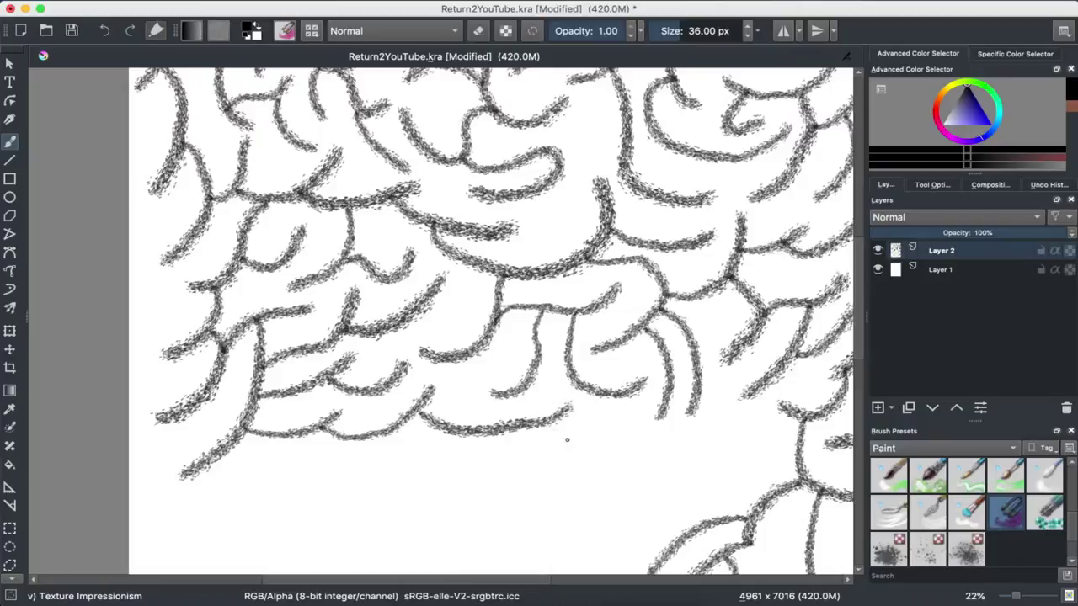
{"action": "left_click_drag", "start_coordinate": [556, 416], "coordinate": [594, 440]}
{"action": "mouse_move", "coordinate": [666, 437]}
{"action": "left_mouse_down"}
{"action": "mouse_move", "coordinate": [740, 409]}
{"action": "mouse_move", "coordinate": [709, 477]}
{"action": "mouse_move", "coordinate": [729, 492]}
{"action": "left_mouse_up"}
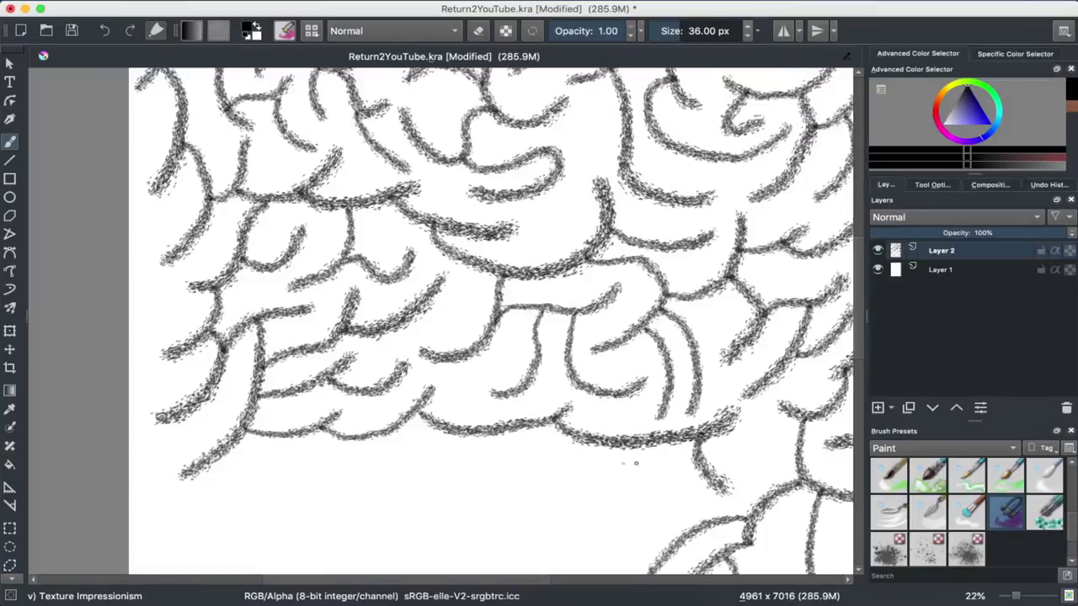
Hang seven short curved and hooked tendrils beneath the long bottom vine.
{"action": "mouse_move", "coordinate": [656, 439]}
{"action": "left_mouse_down"}
{"action": "mouse_move", "coordinate": [671, 488]}
{"action": "mouse_move", "coordinate": [701, 509]}
{"action": "left_mouse_up"}
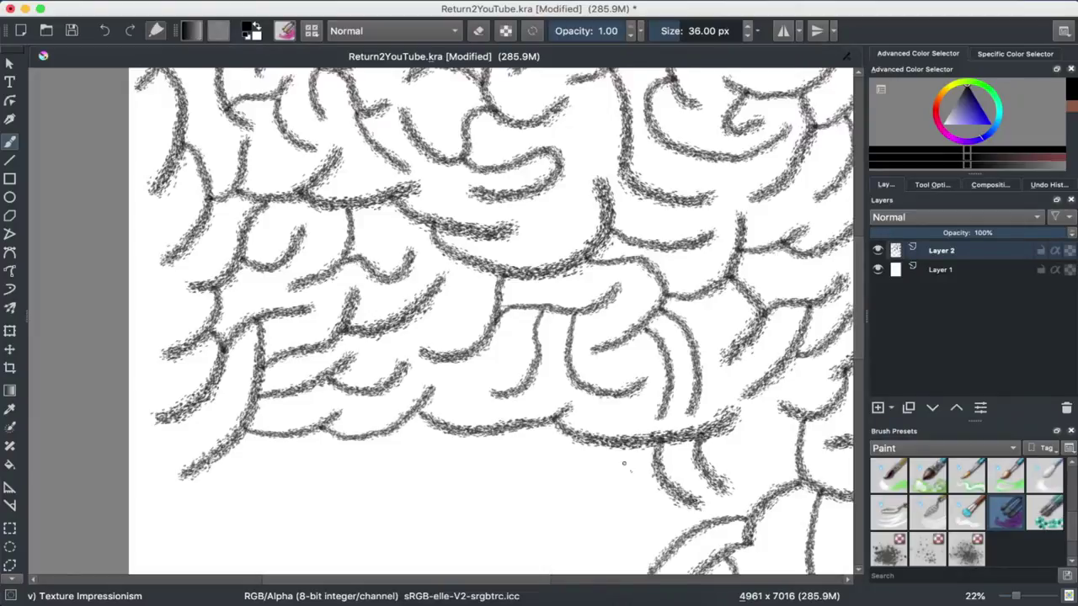
{"action": "left_click_drag", "start_coordinate": [615, 446], "coordinate": [665, 532]}
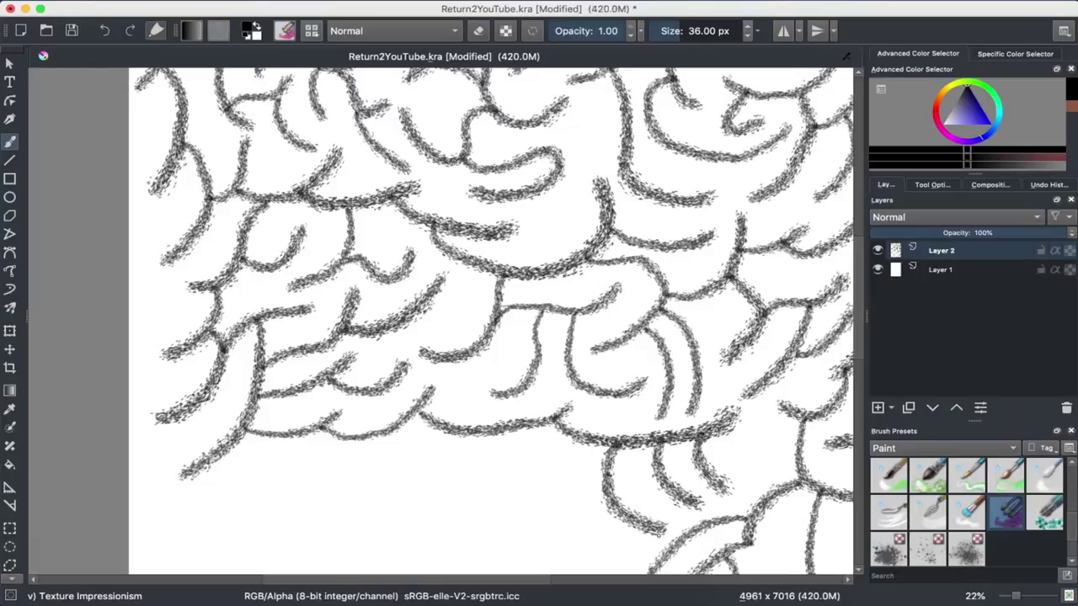
{"action": "mouse_move", "coordinate": [579, 438]}
{"action": "left_mouse_down"}
{"action": "mouse_move", "coordinate": [558, 510]}
{"action": "mouse_move", "coordinate": [625, 554]}
{"action": "left_mouse_up"}
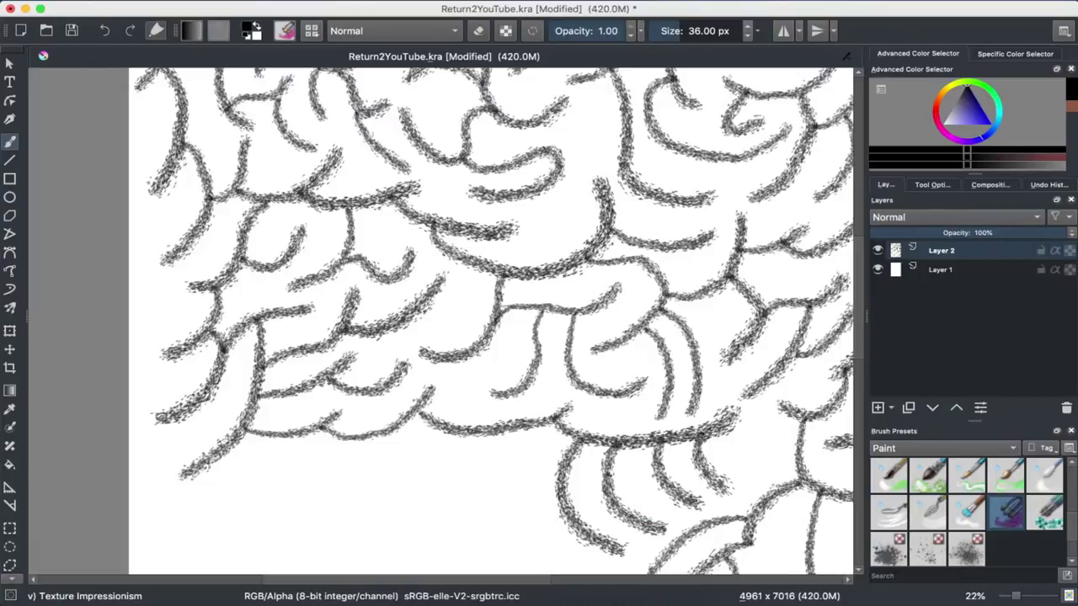
{"action": "left_click_drag", "start_coordinate": [531, 430], "coordinate": [522, 482]}
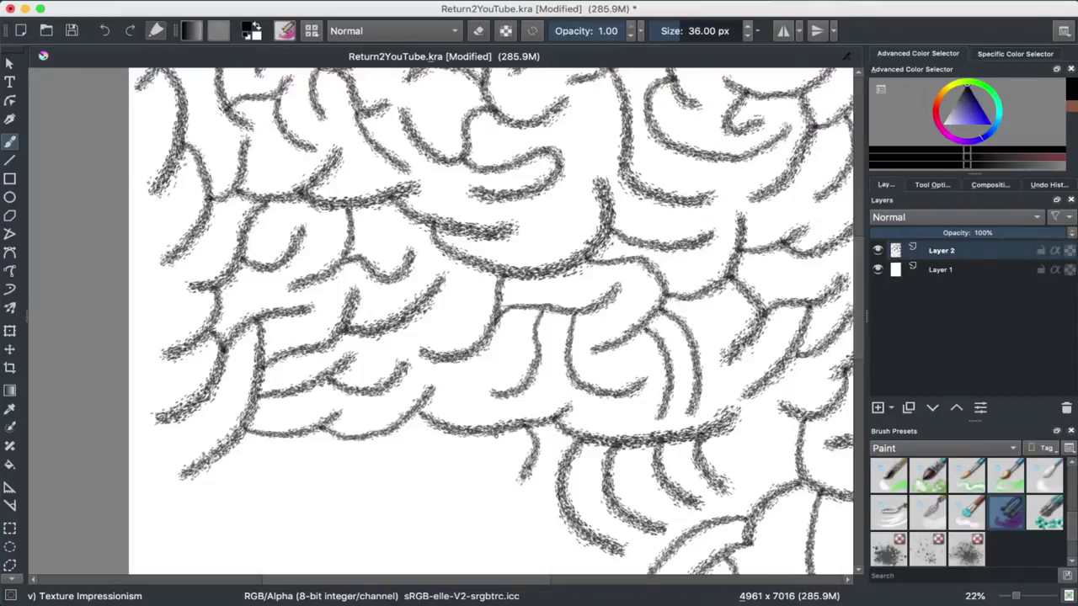
{"action": "left_click_drag", "start_coordinate": [500, 433], "coordinate": [551, 516]}
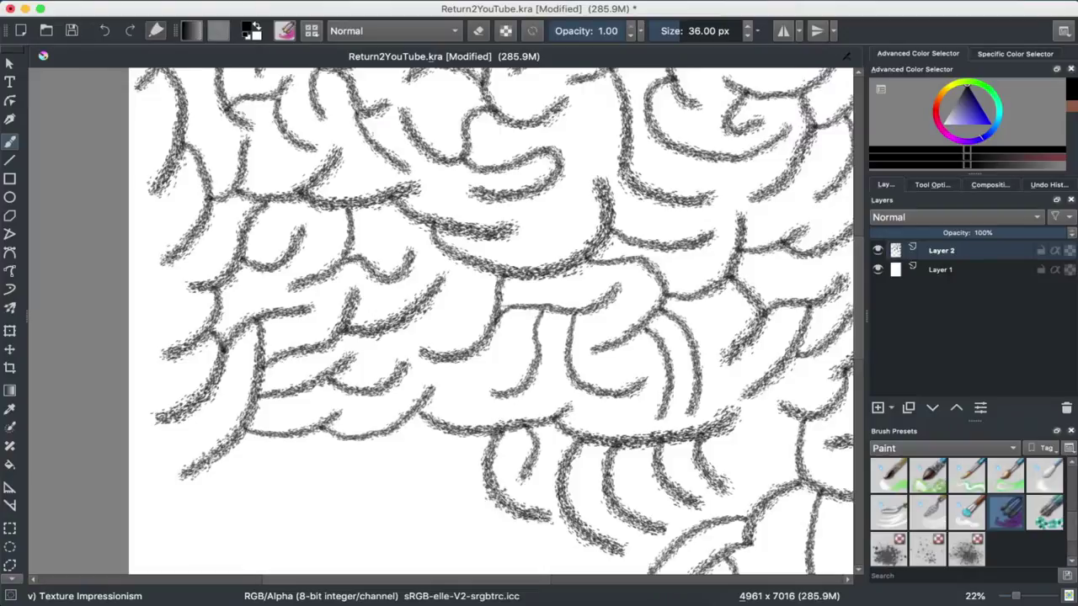
{"action": "mouse_move", "coordinate": [456, 440]}
{"action": "left_mouse_down"}
{"action": "mouse_move", "coordinate": [403, 442]}
{"action": "mouse_move", "coordinate": [455, 468]}
{"action": "mouse_move", "coordinate": [462, 510]}
{"action": "left_mouse_up"}
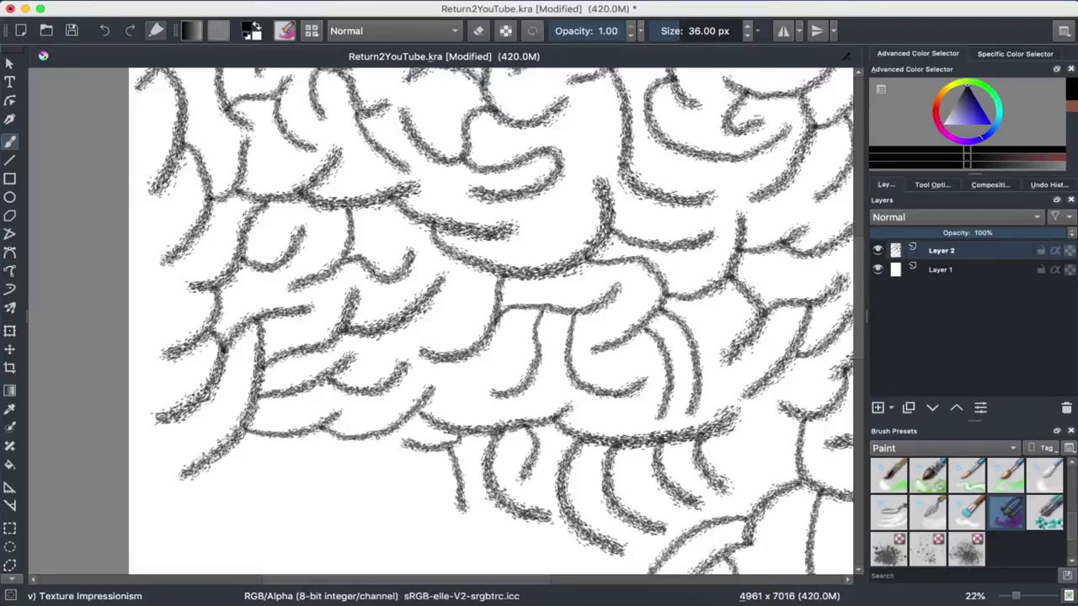
{"action": "left_click_drag", "start_coordinate": [376, 439], "coordinate": [431, 489]}
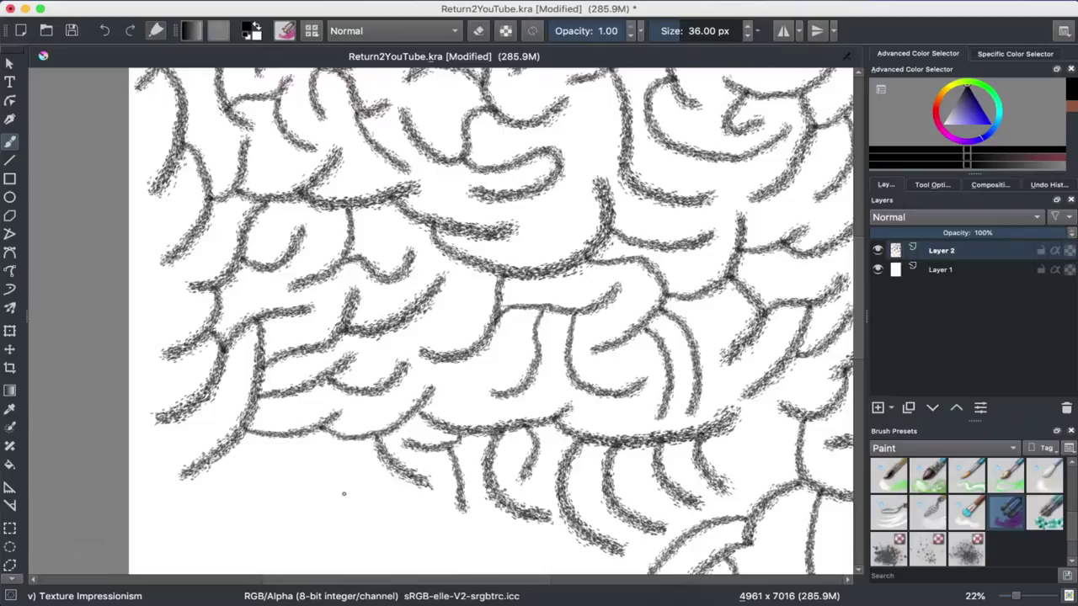
{"action": "scroll", "coordinate": [343, 494], "scroll_direction": "down", "scroll_amount": 5}
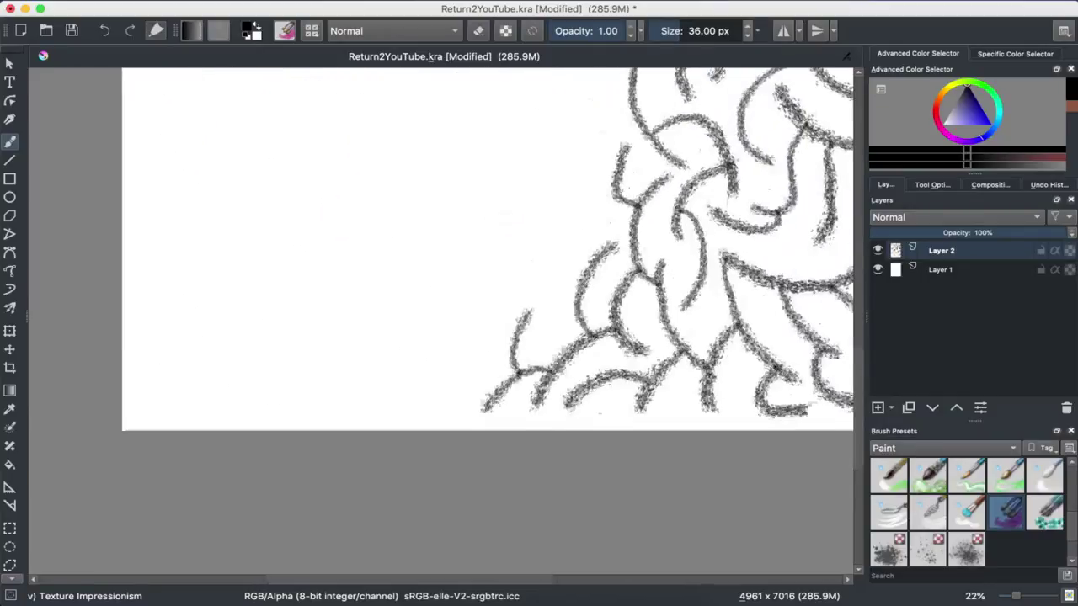
Paint a curved vine in the empty upper-left area, joined rightward to the existing pattern.
{"action": "scroll", "coordinate": [343, 493], "scroll_direction": "up", "scroll_amount": 5}
{"action": "scroll", "coordinate": [344, 494], "scroll_direction": "left", "scroll_amount": 2}
{"action": "scroll", "coordinate": [343, 494], "scroll_direction": "up", "scroll_amount": 2}
{"action": "scroll", "coordinate": [344, 494], "scroll_direction": "left", "scroll_amount": 1}
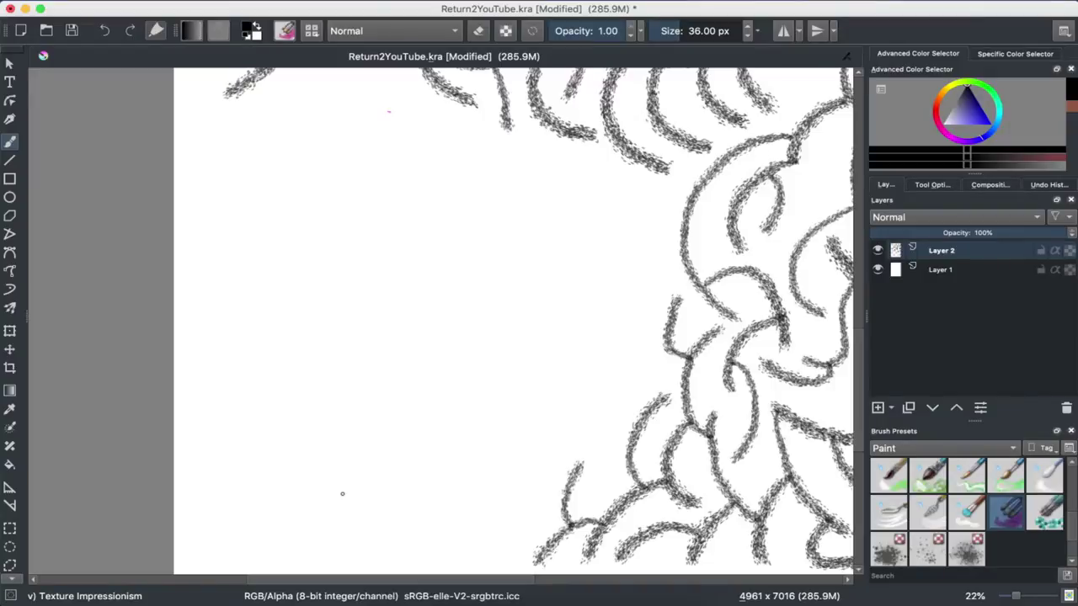
{"action": "mouse_move", "coordinate": [249, 84]}
{"action": "left_mouse_down"}
{"action": "mouse_move", "coordinate": [249, 148]}
{"action": "mouse_move", "coordinate": [190, 166]}
{"action": "left_mouse_up"}
{"action": "mouse_move", "coordinate": [256, 111]}
{"action": "left_mouse_down"}
{"action": "mouse_move", "coordinate": [345, 73]}
{"action": "mouse_move", "coordinate": [370, 113]}
{"action": "mouse_move", "coordinate": [424, 86]}
{"action": "left_mouse_up"}
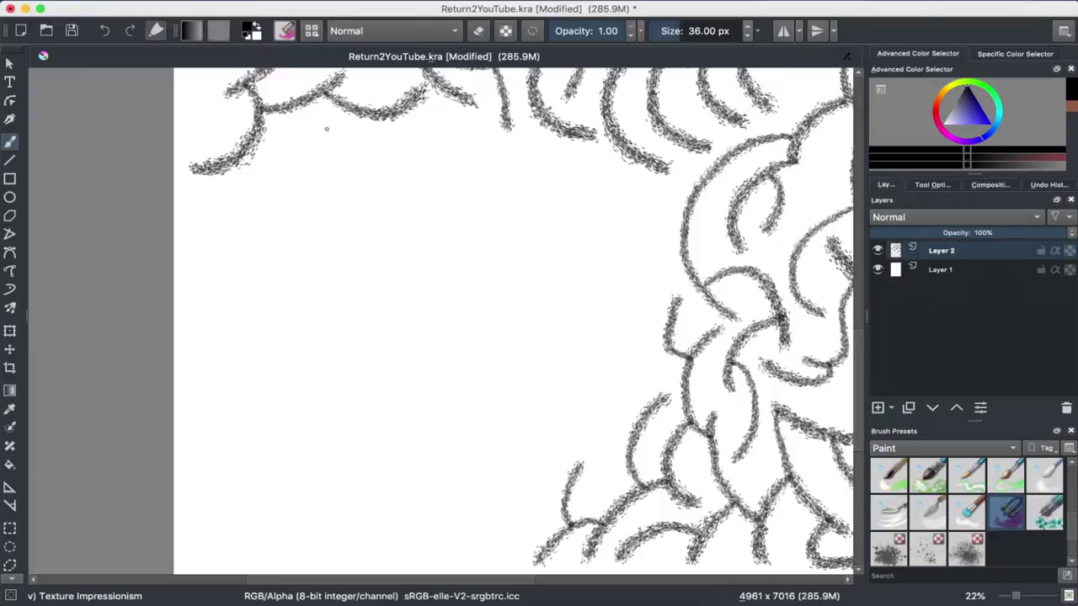
Add curling upper-left branches and a vine running toward the center with a hooked downward stroke.
{"action": "mouse_move", "coordinate": [296, 112]}
{"action": "left_mouse_down"}
{"action": "mouse_move", "coordinate": [257, 197]}
{"action": "mouse_move", "coordinate": [205, 214]}
{"action": "left_mouse_up"}
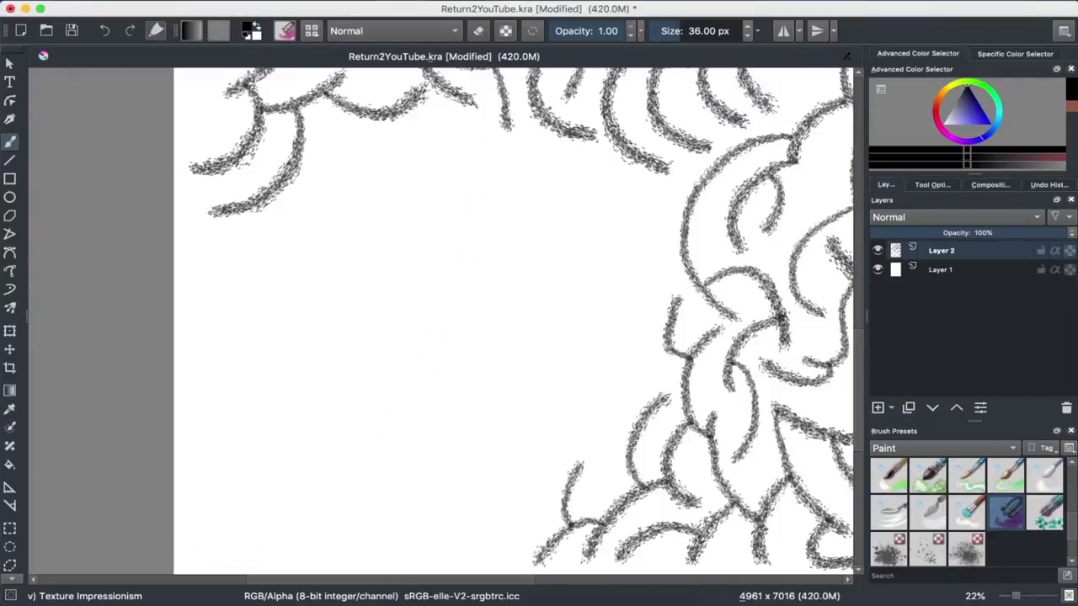
{"action": "left_click_drag", "start_coordinate": [360, 114], "coordinate": [323, 165]}
{"action": "mouse_move", "coordinate": [411, 107]}
{"action": "left_mouse_down"}
{"action": "mouse_move", "coordinate": [476, 137]}
{"action": "mouse_move", "coordinate": [345, 191]}
{"action": "left_mouse_up"}
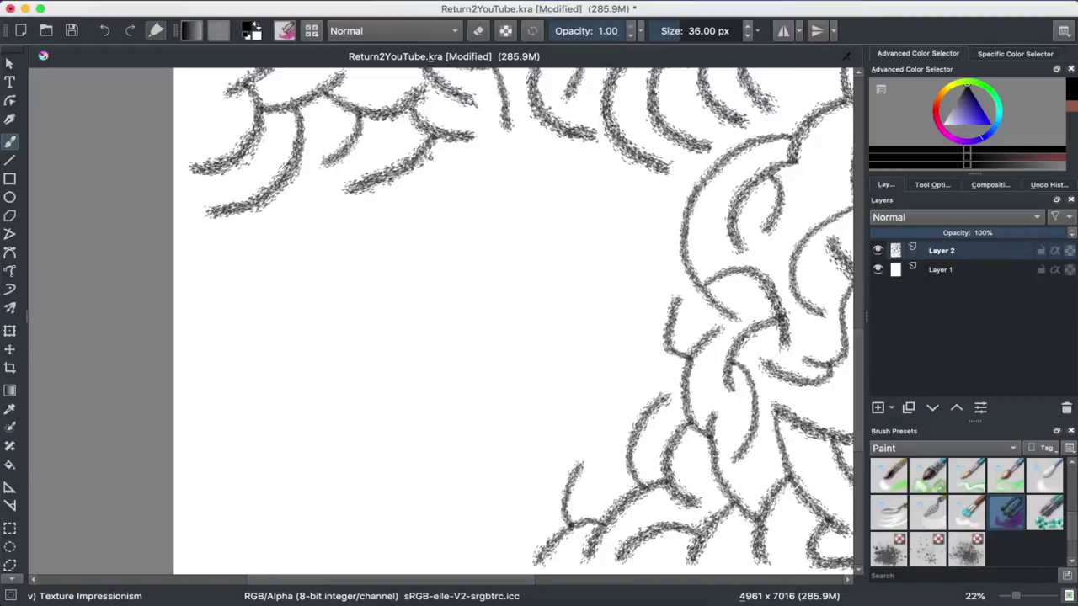
{"action": "mouse_move", "coordinate": [427, 157]}
{"action": "left_mouse_down"}
{"action": "mouse_move", "coordinate": [520, 177]}
{"action": "mouse_move", "coordinate": [572, 151]}
{"action": "mouse_move", "coordinate": [658, 196]}
{"action": "mouse_move", "coordinate": [608, 253]}
{"action": "mouse_move", "coordinate": [661, 296]}
{"action": "mouse_move", "coordinate": [552, 324]}
{"action": "mouse_move", "coordinate": [559, 273]}
{"action": "mouse_move", "coordinate": [524, 230]}
{"action": "mouse_move", "coordinate": [518, 274]}
{"action": "mouse_move", "coordinate": [472, 196]}
{"action": "left_mouse_up"}
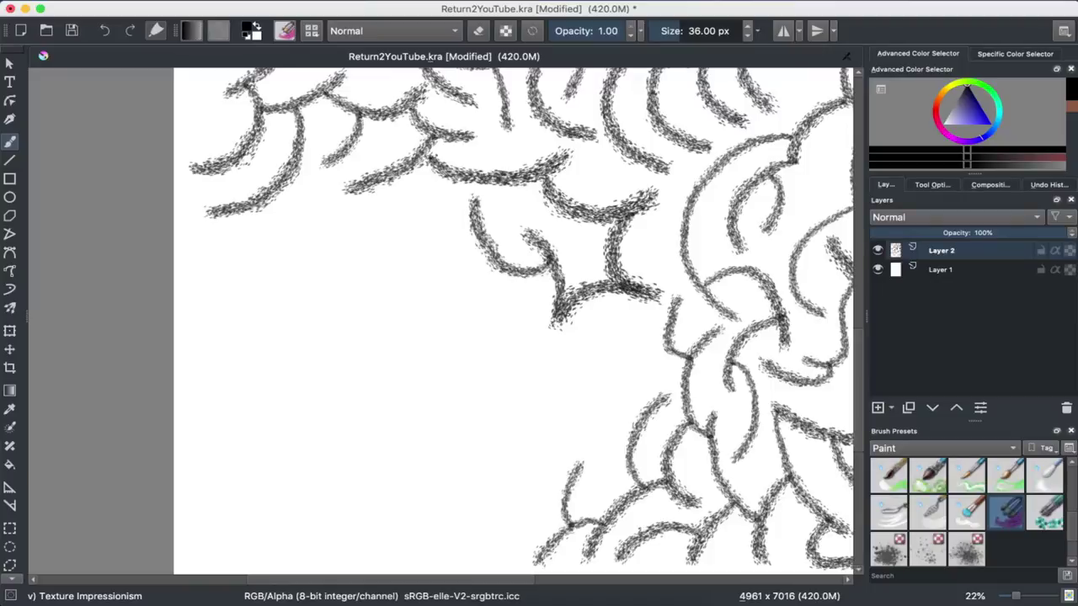
{"action": "mouse_move", "coordinate": [589, 296]}
{"action": "left_mouse_down"}
{"action": "mouse_move", "coordinate": [603, 297]}
{"action": "mouse_move", "coordinate": [625, 358]}
{"action": "mouse_move", "coordinate": [605, 395]}
{"action": "left_mouse_up"}
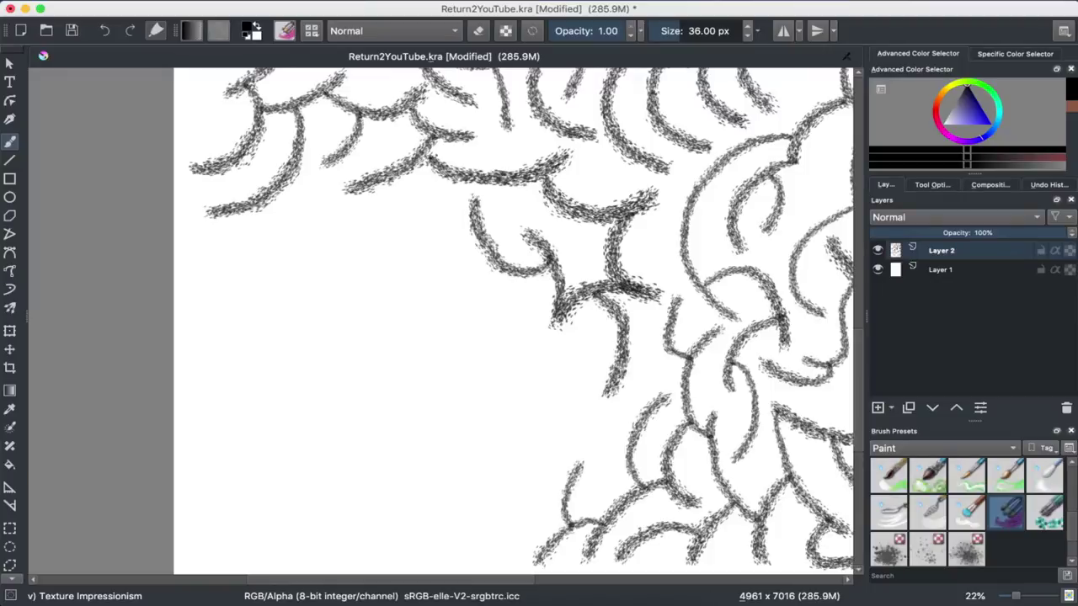
Extend curving vines from the middle junction down toward the lower middle of the canvas.
{"action": "mouse_move", "coordinate": [616, 355]}
{"action": "left_mouse_down"}
{"action": "mouse_move", "coordinate": [581, 367]}
{"action": "mouse_move", "coordinate": [576, 425]}
{"action": "mouse_move", "coordinate": [613, 448]}
{"action": "left_mouse_up"}
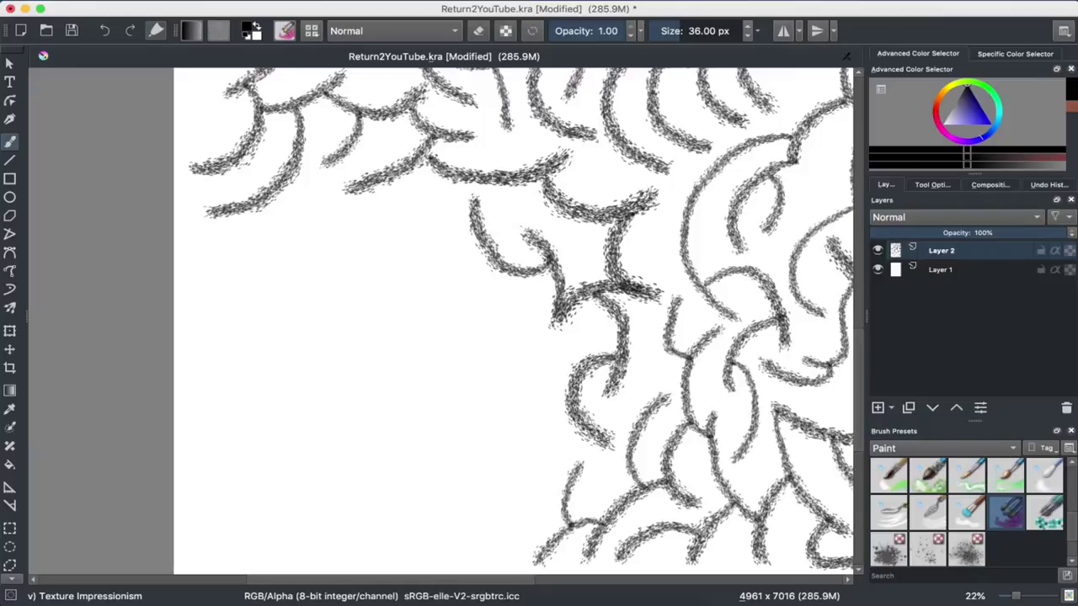
{"action": "mouse_move", "coordinate": [515, 274]}
{"action": "left_mouse_down"}
{"action": "mouse_move", "coordinate": [497, 324]}
{"action": "mouse_move", "coordinate": [562, 357]}
{"action": "left_mouse_up"}
{"action": "mouse_move", "coordinate": [579, 422]}
{"action": "left_mouse_down"}
{"action": "mouse_move", "coordinate": [523, 462]}
{"action": "mouse_move", "coordinate": [530, 512]}
{"action": "left_mouse_up"}
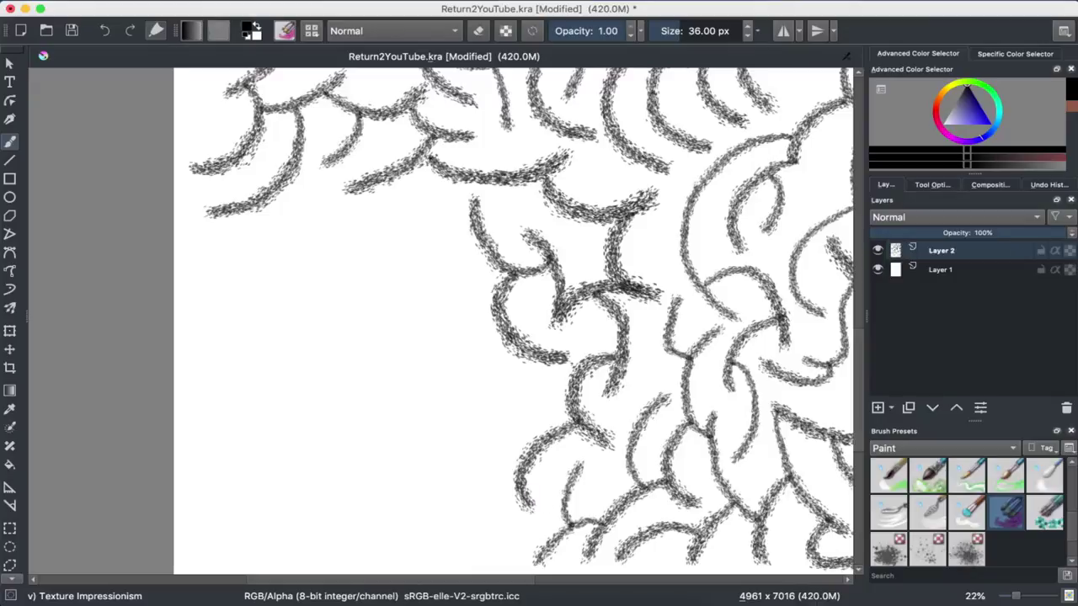
{"action": "mouse_move", "coordinate": [522, 463]}
{"action": "left_mouse_down"}
{"action": "mouse_move", "coordinate": [487, 505]}
{"action": "mouse_move", "coordinate": [515, 559]}
{"action": "left_mouse_up"}
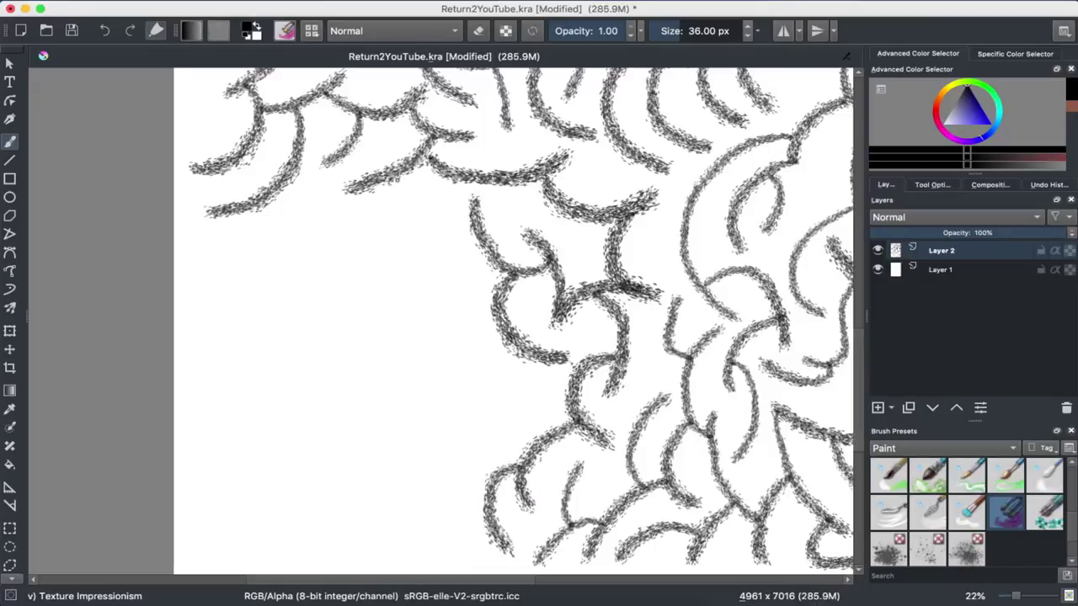
Add upper-left branches and a vine trunk running down the left side with a side branch.
{"action": "left_click_drag", "start_coordinate": [393, 178], "coordinate": [442, 221]}
{"action": "mouse_move", "coordinate": [284, 183]}
{"action": "left_mouse_down"}
{"action": "mouse_move", "coordinate": [300, 202]}
{"action": "mouse_move", "coordinate": [360, 217]}
{"action": "left_mouse_up"}
{"action": "left_click_drag", "start_coordinate": [234, 206], "coordinate": [181, 266]}
{"action": "mouse_move", "coordinate": [261, 211]}
{"action": "left_mouse_down"}
{"action": "mouse_move", "coordinate": [263, 250]}
{"action": "mouse_move", "coordinate": [203, 300]}
{"action": "left_mouse_up"}
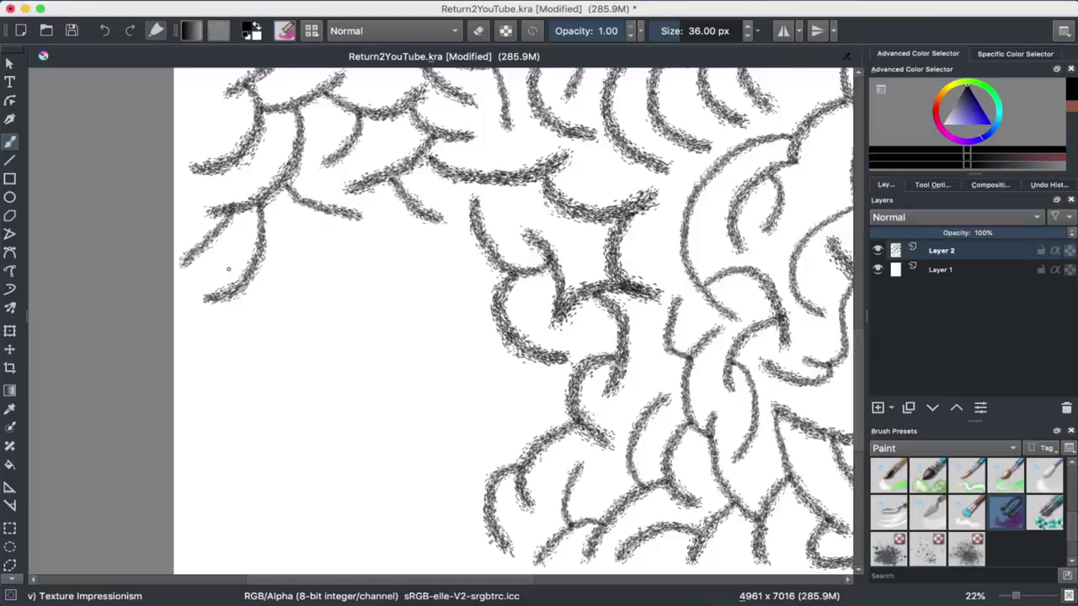
{"action": "mouse_move", "coordinate": [261, 251]}
{"action": "left_mouse_down"}
{"action": "mouse_move", "coordinate": [290, 264]}
{"action": "mouse_move", "coordinate": [342, 257]}
{"action": "mouse_move", "coordinate": [389, 230]}
{"action": "mouse_move", "coordinate": [453, 247]}
{"action": "mouse_move", "coordinate": [440, 267]}
{"action": "mouse_move", "coordinate": [473, 343]}
{"action": "left_mouse_up"}
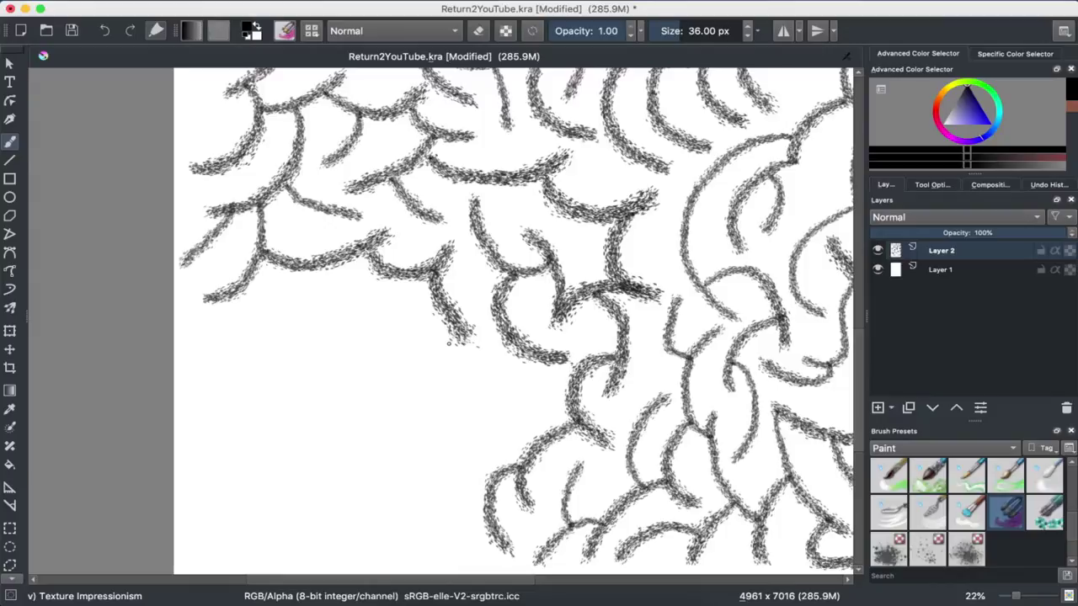
Add a central vine stroke that curls down toward the bottom.
{"action": "mouse_move", "coordinate": [539, 353]}
{"action": "left_mouse_down"}
{"action": "mouse_move", "coordinate": [508, 396]}
{"action": "mouse_move", "coordinate": [432, 350]}
{"action": "left_mouse_up"}
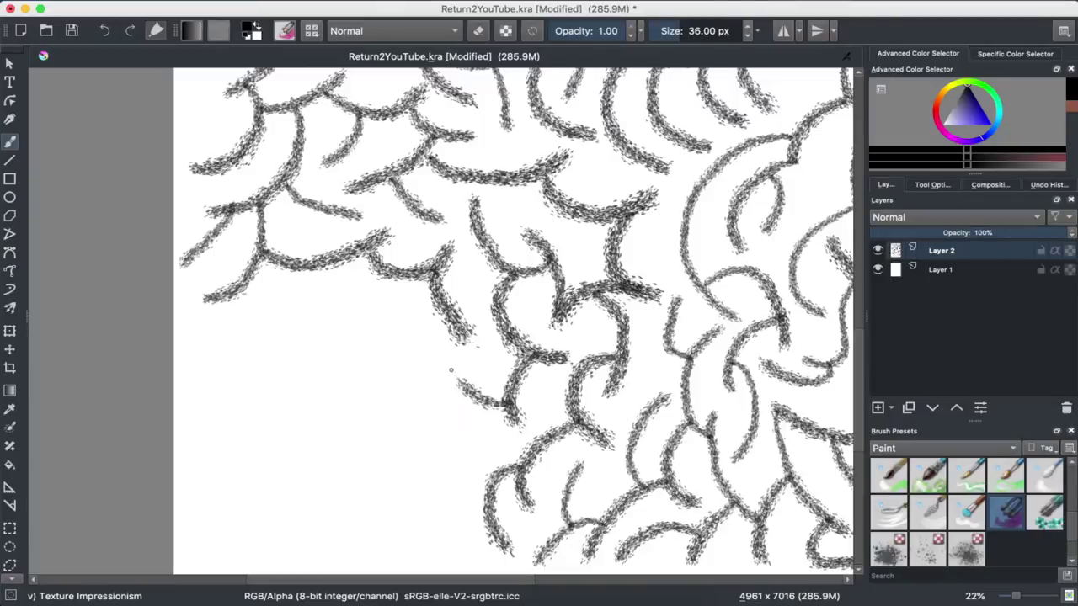
{"action": "left_click_drag", "start_coordinate": [490, 404], "coordinate": [446, 480]}
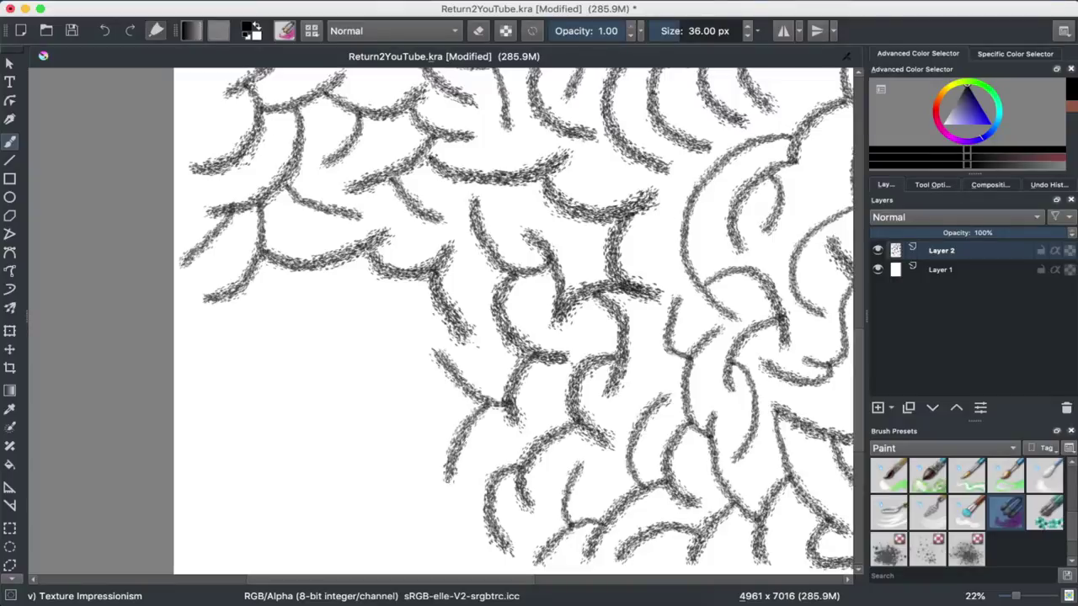
{"action": "left_click_drag", "start_coordinate": [487, 515], "coordinate": [440, 573]}
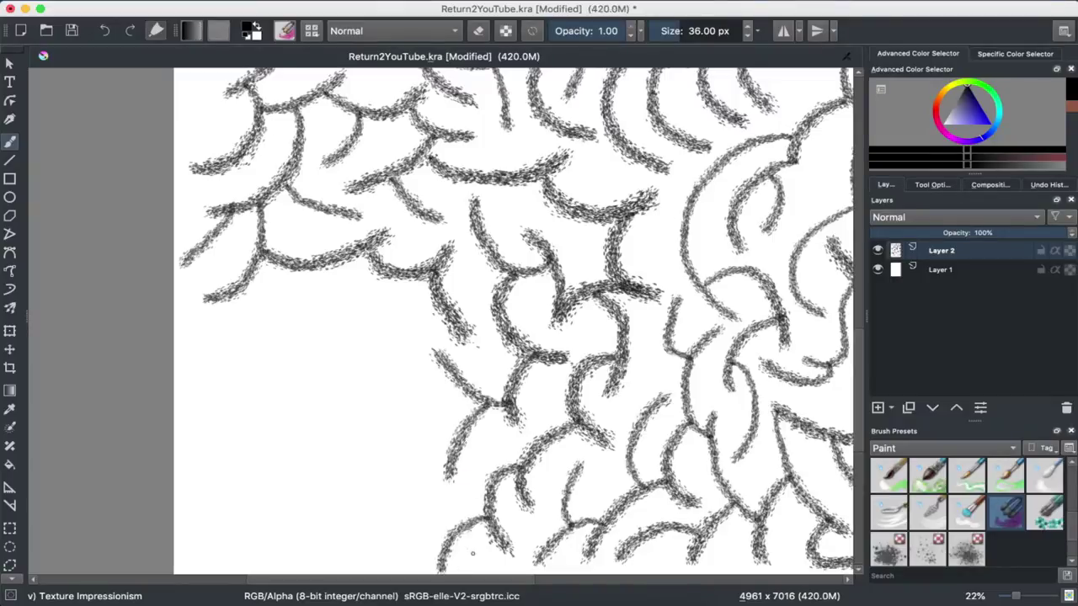
{"action": "scroll", "coordinate": [472, 553], "scroll_direction": "down", "scroll_amount": 3}
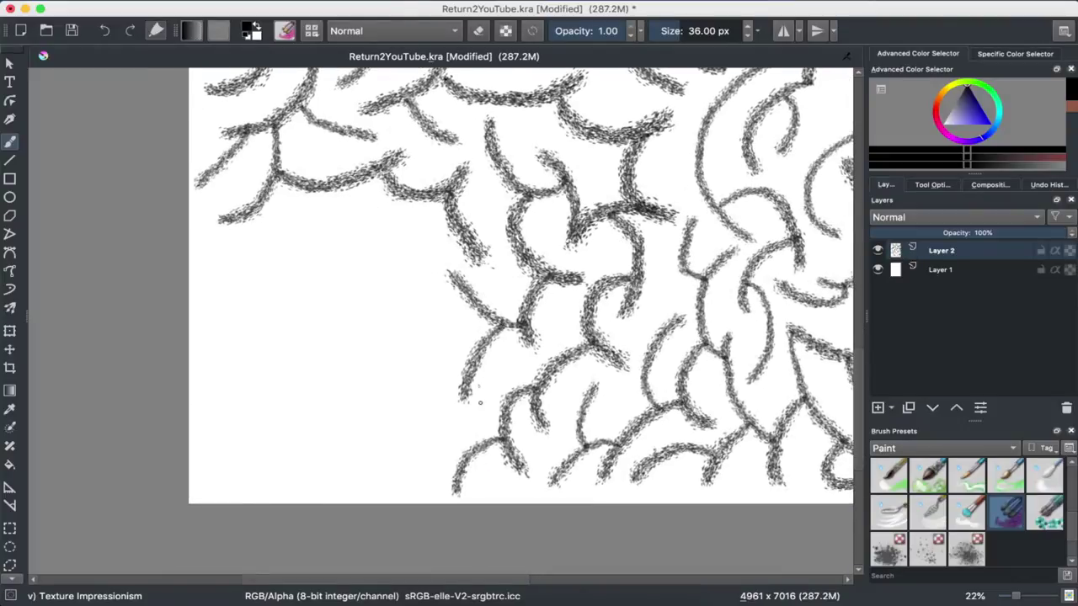
Connect a new curve to the bottom vines, then sketch three thin left-side trial strokes and undo them.
{"action": "mouse_move", "coordinate": [463, 470]}
{"action": "left_mouse_down"}
{"action": "mouse_move", "coordinate": [407, 406]}
{"action": "mouse_move", "coordinate": [460, 342]}
{"action": "mouse_move", "coordinate": [399, 323]}
{"action": "mouse_move", "coordinate": [440, 245]}
{"action": "left_mouse_up"}
{"action": "mouse_move", "coordinate": [412, 279]}
{"action": "left_mouse_down"}
{"action": "mouse_move", "coordinate": [357, 213]}
{"action": "mouse_move", "coordinate": [360, 223]}
{"action": "mouse_move", "coordinate": [289, 202]}
{"action": "left_mouse_up"}
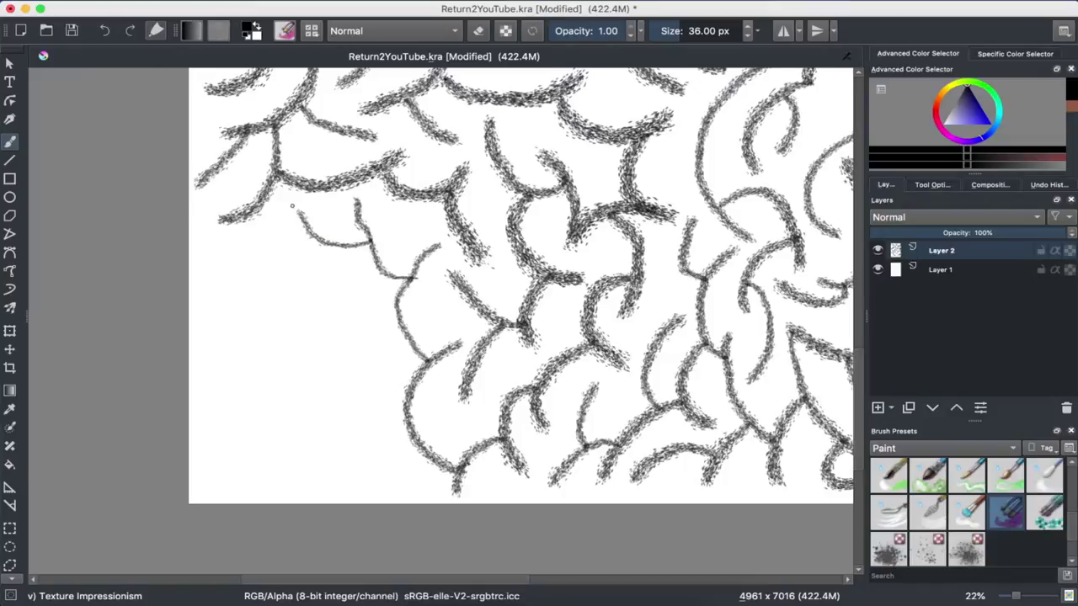
{"action": "mouse_move", "coordinate": [380, 271]}
{"action": "left_mouse_down"}
{"action": "mouse_move", "coordinate": [326, 267]}
{"action": "mouse_move", "coordinate": [255, 242]}
{"action": "left_mouse_up"}
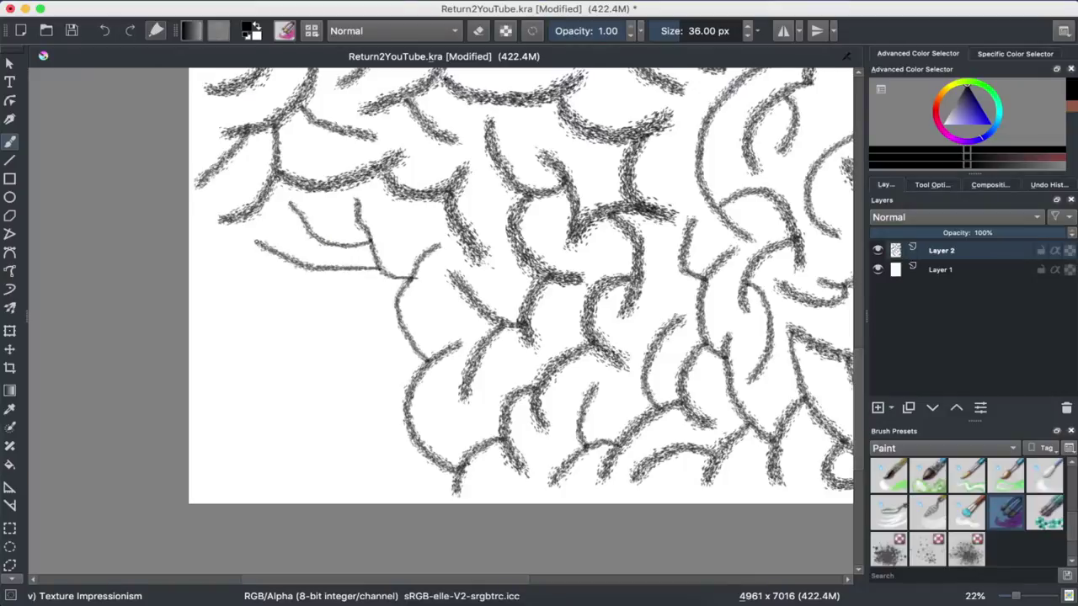
{"action": "mouse_move", "coordinate": [402, 302]}
{"action": "left_mouse_down"}
{"action": "mouse_move", "coordinate": [297, 287]}
{"action": "mouse_move", "coordinate": [227, 255]}
{"action": "left_mouse_up"}
{"action": "key", "text": "ctrl+z"}
{"action": "key", "text": "ctrl+z"}
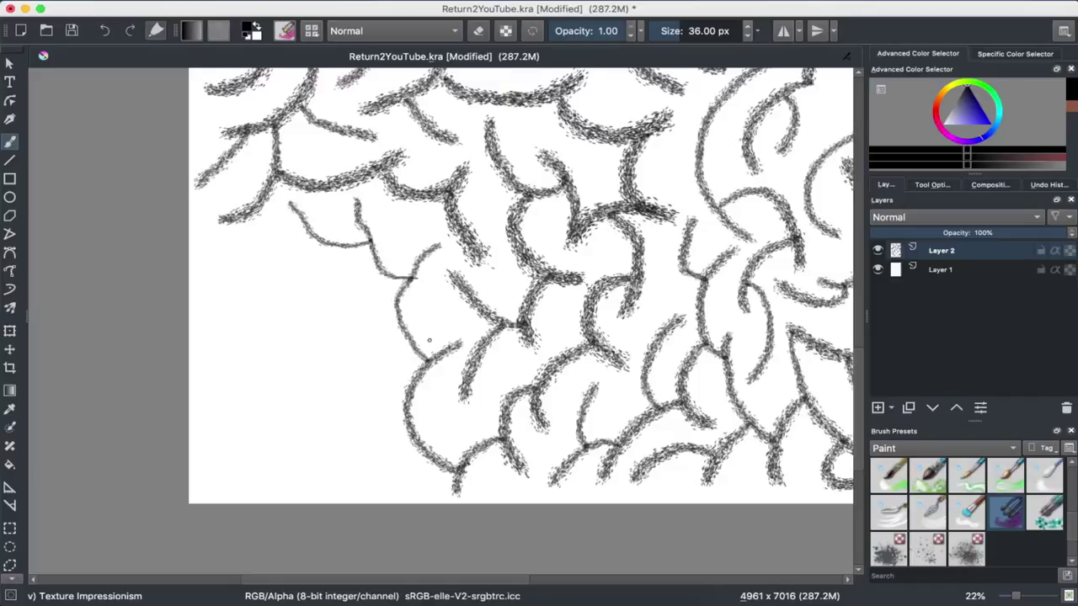
{"action": "key", "text": "ctrl+z"}
{"action": "key", "text": "ctrl+z"}
{"action": "key", "text": "ctrl+z"}
{"action": "key", "text": "ctrl+z"}
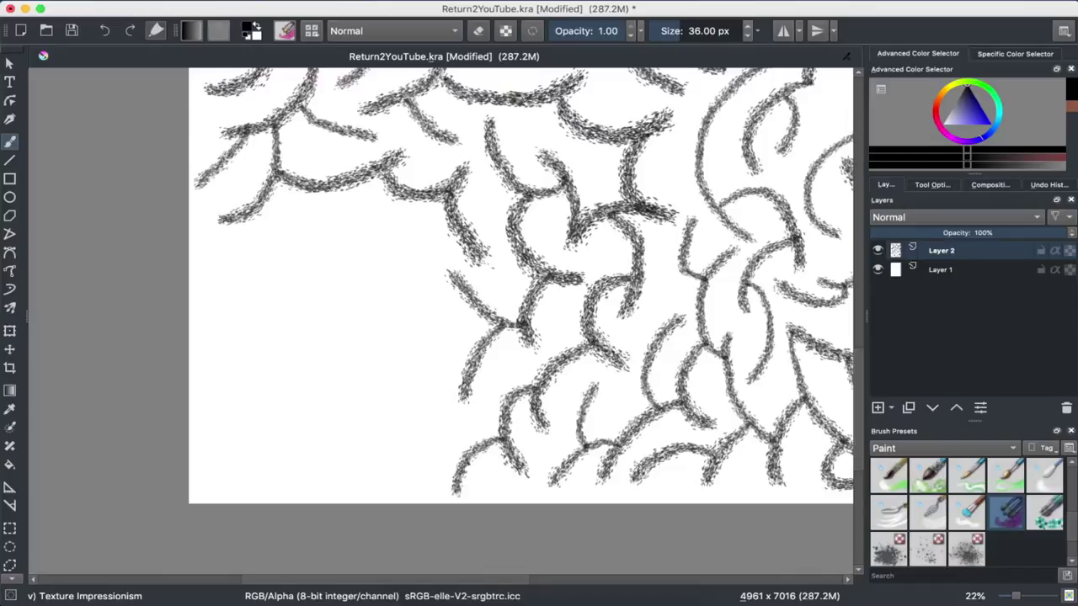
Paint several branching vines curving down and across the blank left area.
{"action": "mouse_move", "coordinate": [315, 189]}
{"action": "left_mouse_down"}
{"action": "mouse_move", "coordinate": [295, 229]}
{"action": "mouse_move", "coordinate": [227, 281]}
{"action": "left_mouse_up"}
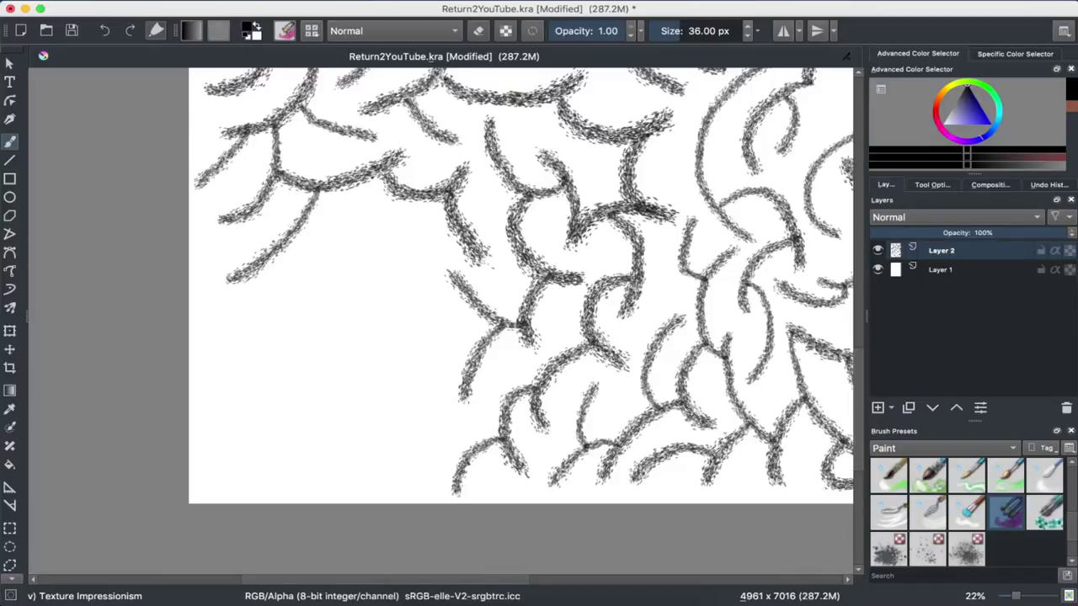
{"action": "mouse_move", "coordinate": [301, 225]}
{"action": "left_mouse_down"}
{"action": "mouse_move", "coordinate": [373, 241]}
{"action": "mouse_move", "coordinate": [438, 224]}
{"action": "mouse_move", "coordinate": [411, 266]}
{"action": "mouse_move", "coordinate": [430, 307]}
{"action": "mouse_move", "coordinate": [460, 317]}
{"action": "left_mouse_up"}
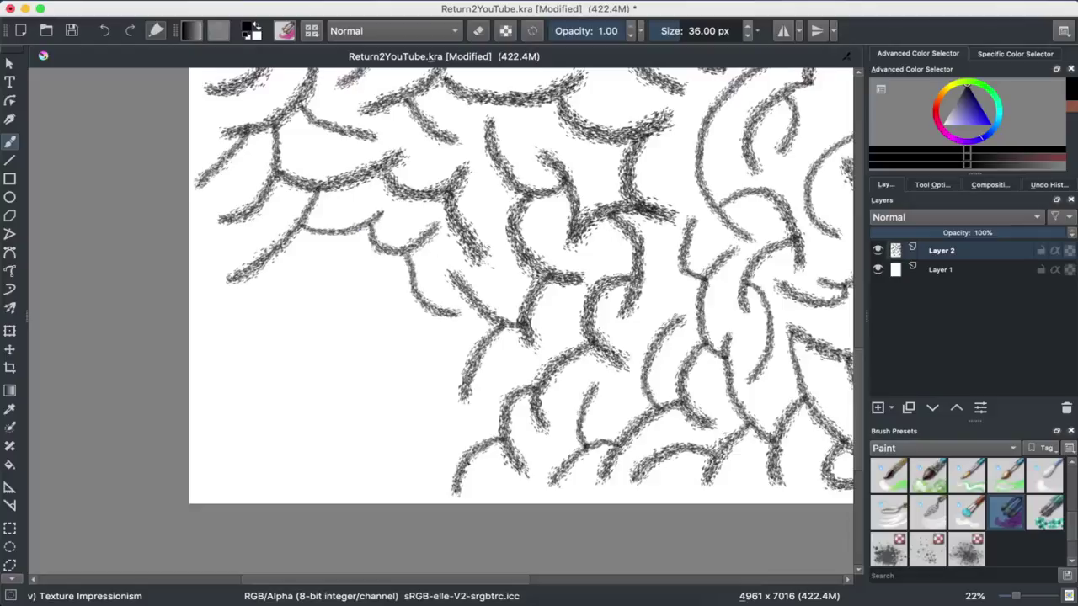
{"action": "mouse_move", "coordinate": [284, 242]}
{"action": "left_mouse_down"}
{"action": "mouse_move", "coordinate": [296, 305]}
{"action": "mouse_move", "coordinate": [214, 310]}
{"action": "left_mouse_up"}
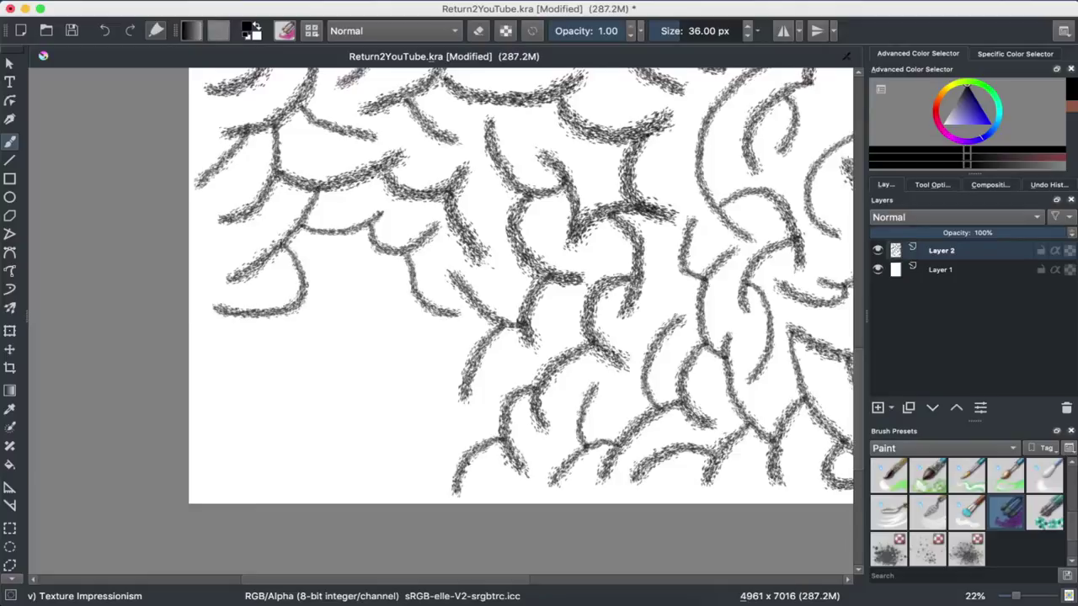
{"action": "mouse_move", "coordinate": [306, 286]}
{"action": "left_mouse_down"}
{"action": "mouse_move", "coordinate": [362, 249]}
{"action": "mouse_move", "coordinate": [337, 337]}
{"action": "mouse_move", "coordinate": [266, 364]}
{"action": "mouse_move", "coordinate": [193, 347]}
{"action": "left_mouse_up"}
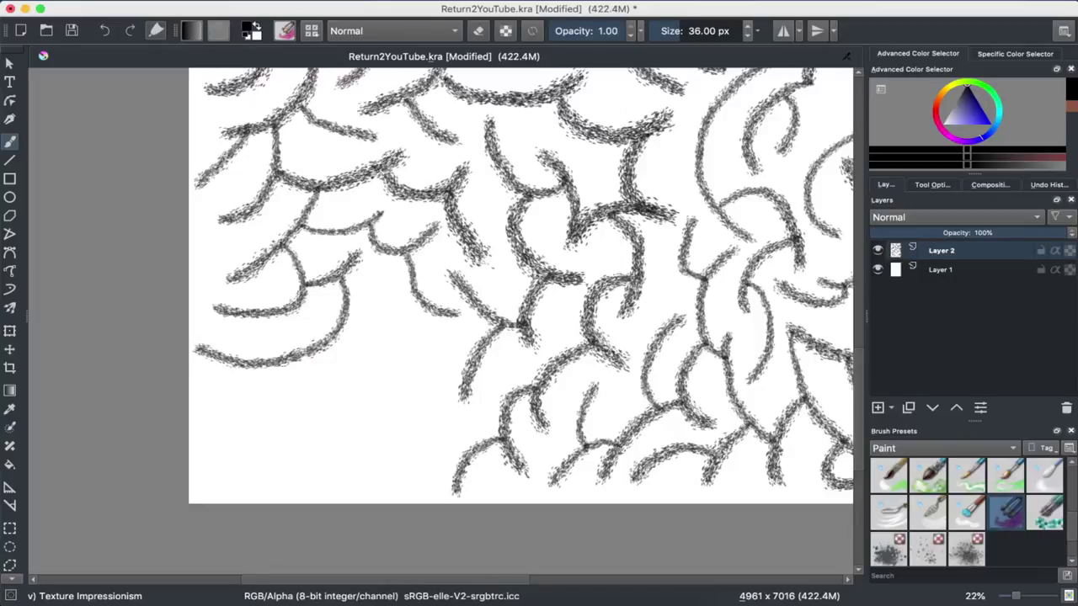
Add a row of hooked hanging tendrils and curling branches on the left side.
{"action": "mouse_move", "coordinate": [234, 361]}
{"action": "left_mouse_down"}
{"action": "mouse_move", "coordinate": [226, 406]}
{"action": "mouse_move", "coordinate": [202, 411]}
{"action": "left_mouse_up"}
{"action": "left_click_drag", "start_coordinate": [262, 364], "coordinate": [251, 425]}
{"action": "mouse_move", "coordinate": [305, 354]}
{"action": "left_mouse_down"}
{"action": "mouse_move", "coordinate": [308, 419]}
{"action": "mouse_move", "coordinate": [290, 421]}
{"action": "left_mouse_up"}
{"action": "mouse_move", "coordinate": [334, 343]}
{"action": "left_mouse_down"}
{"action": "mouse_move", "coordinate": [367, 392]}
{"action": "mouse_move", "coordinate": [346, 404]}
{"action": "left_mouse_up"}
{"action": "mouse_move", "coordinate": [344, 322]}
{"action": "left_mouse_down"}
{"action": "mouse_move", "coordinate": [410, 349]}
{"action": "mouse_move", "coordinate": [389, 361]}
{"action": "left_mouse_up"}
{"action": "mouse_move", "coordinate": [347, 299]}
{"action": "left_mouse_down"}
{"action": "mouse_move", "coordinate": [383, 285]}
{"action": "mouse_move", "coordinate": [401, 295]}
{"action": "mouse_move", "coordinate": [384, 307]}
{"action": "left_mouse_up"}
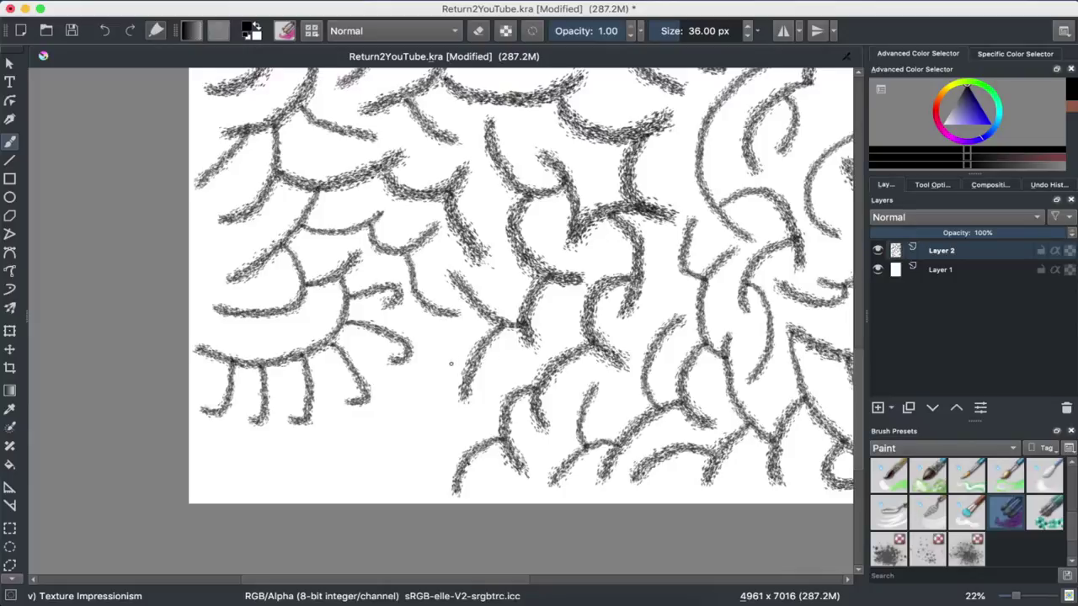
Extend a bottom-left vine from the central branch and add three short upright tendrils along it.
{"action": "mouse_move", "coordinate": [473, 347]}
{"action": "left_mouse_down"}
{"action": "mouse_move", "coordinate": [434, 367]}
{"action": "mouse_move", "coordinate": [463, 421]}
{"action": "left_mouse_up"}
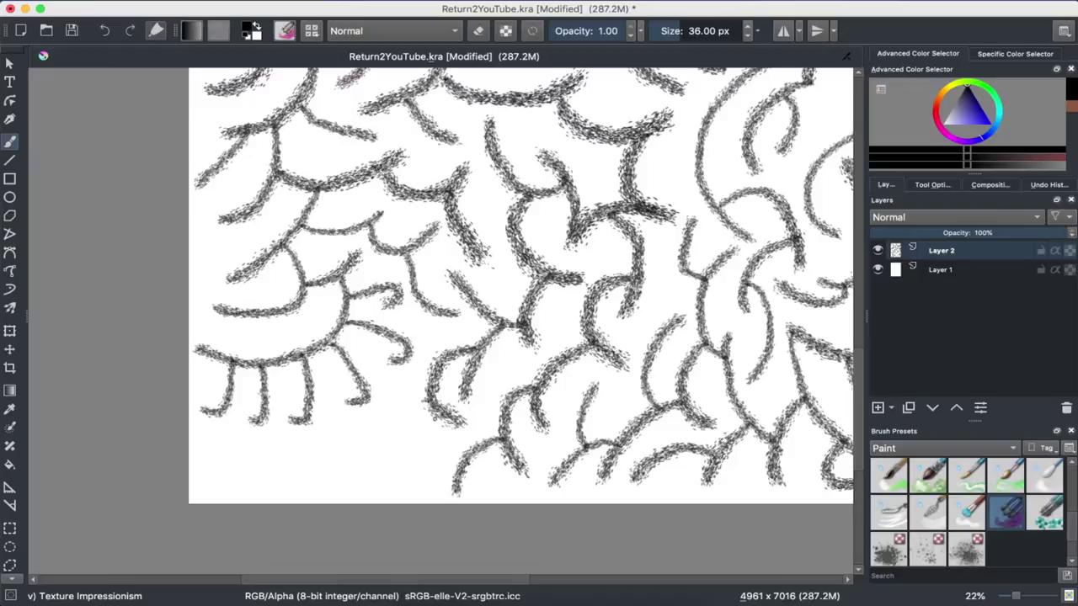
{"action": "mouse_move", "coordinate": [463, 463]}
{"action": "left_mouse_down"}
{"action": "mouse_move", "coordinate": [413, 416]}
{"action": "mouse_move", "coordinate": [364, 419]}
{"action": "mouse_move", "coordinate": [299, 487]}
{"action": "left_mouse_up"}
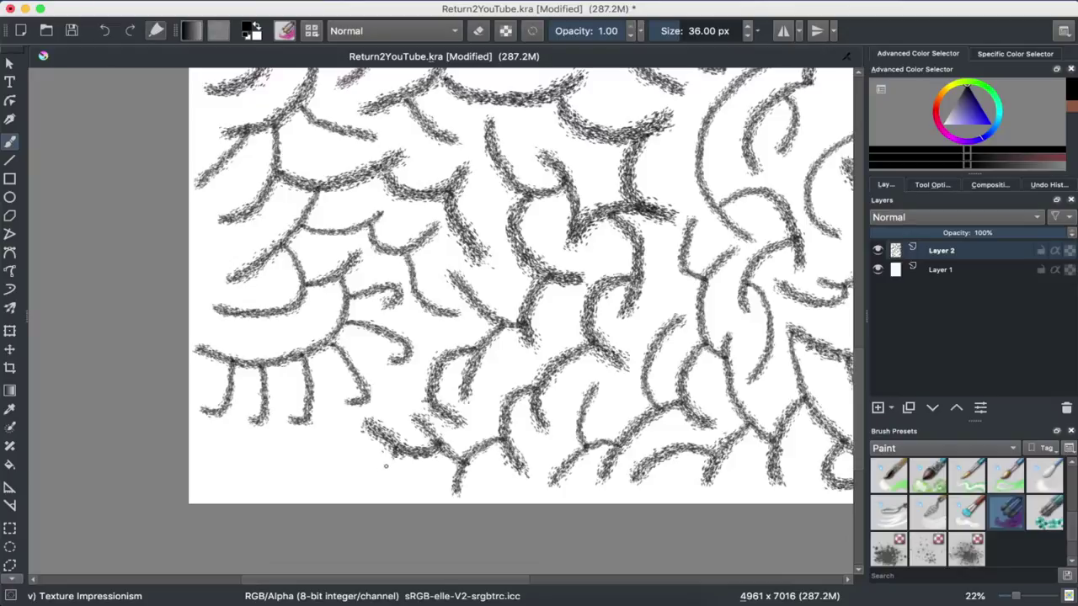
{"action": "mouse_move", "coordinate": [266, 483]}
{"action": "left_mouse_down"}
{"action": "mouse_move", "coordinate": [203, 474]}
{"action": "mouse_move", "coordinate": [229, 463]}
{"action": "mouse_move", "coordinate": [236, 436]}
{"action": "left_mouse_up"}
{"action": "left_click_drag", "start_coordinate": [263, 477], "coordinate": [272, 439]}
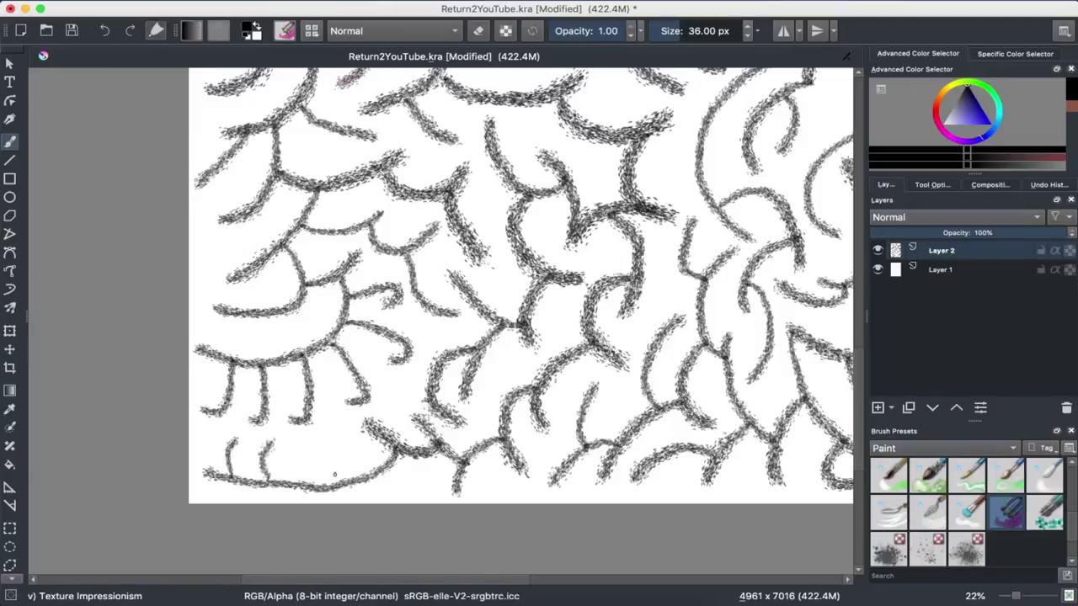
{"action": "left_click_drag", "start_coordinate": [303, 480], "coordinate": [301, 439]}
{"action": "left_click_drag", "start_coordinate": [343, 478], "coordinate": [330, 425]}
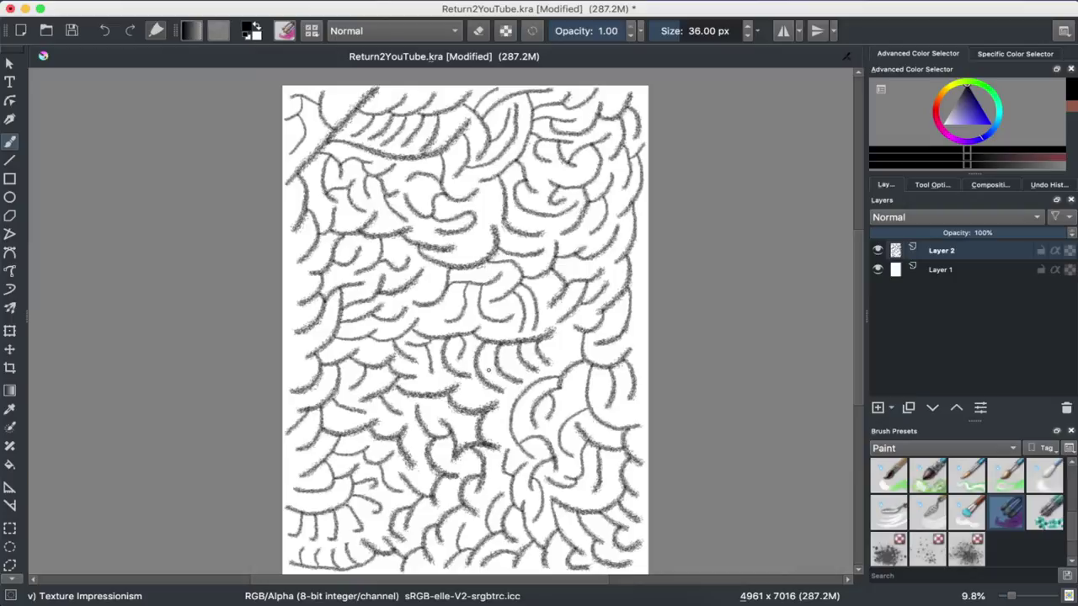
Save the finished drawing as Return2YouTube.kra.
{"action": "key", "text": "ctrl+s"}
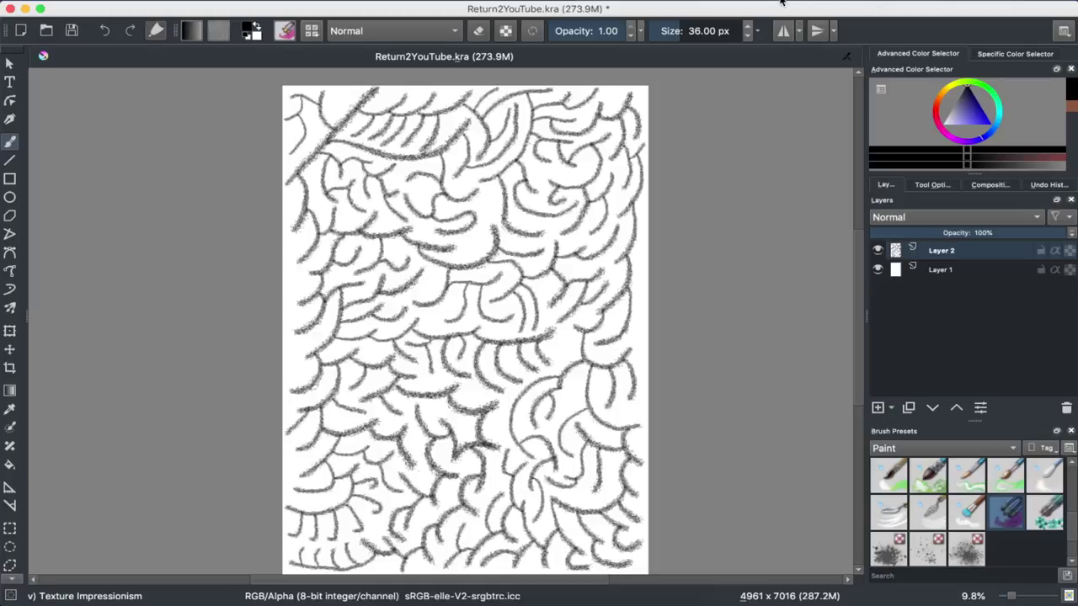
{"action": "left_click", "coordinate": [782, 2]}
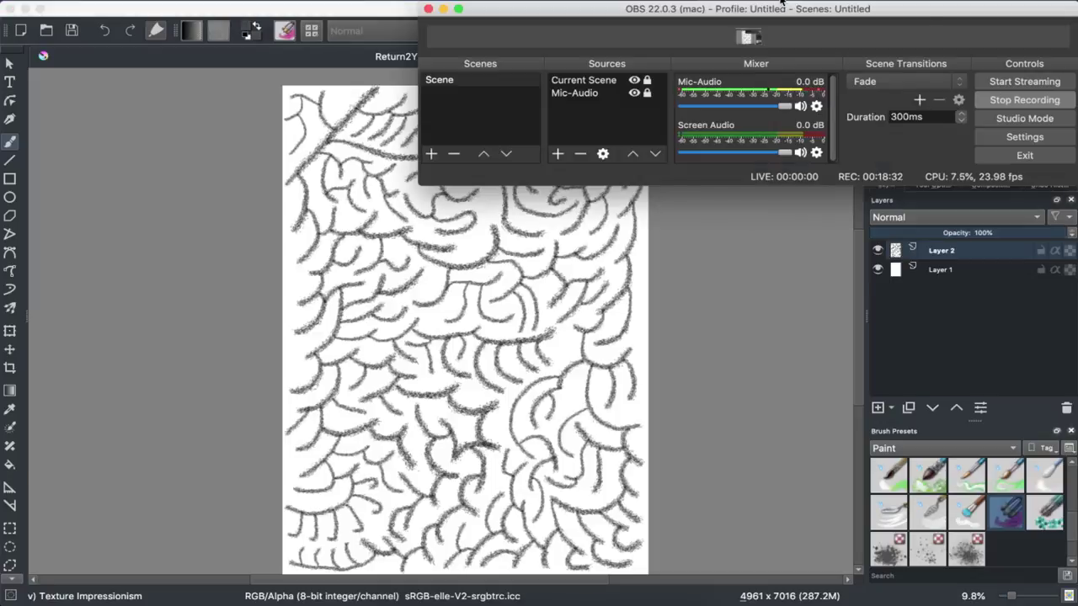